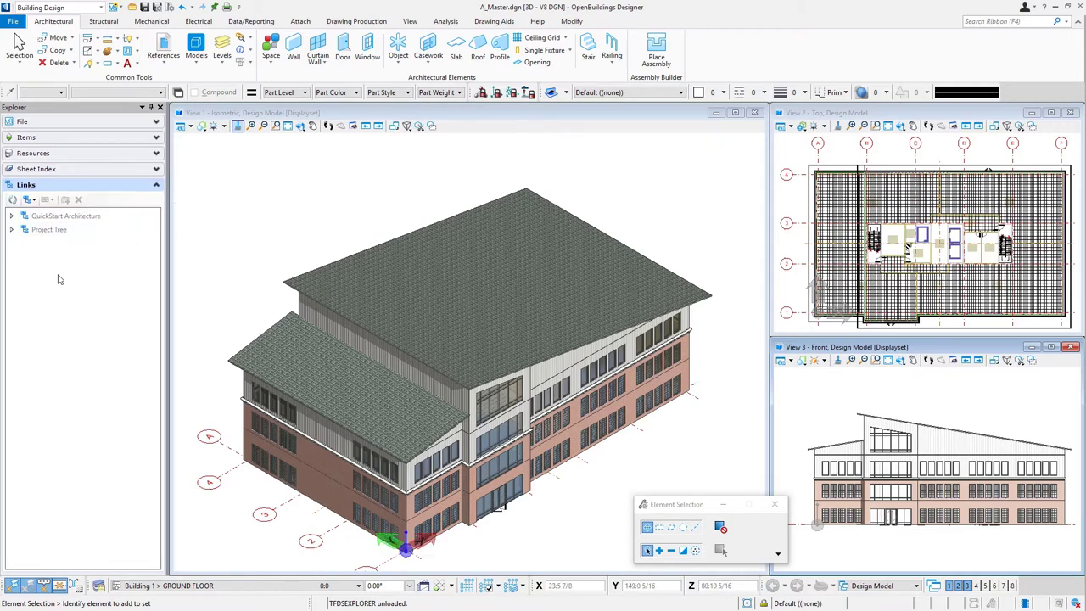
Expand Project Tree > Building Models > Supplemental Models in the Explorer Links panel.
left_click(11, 228)
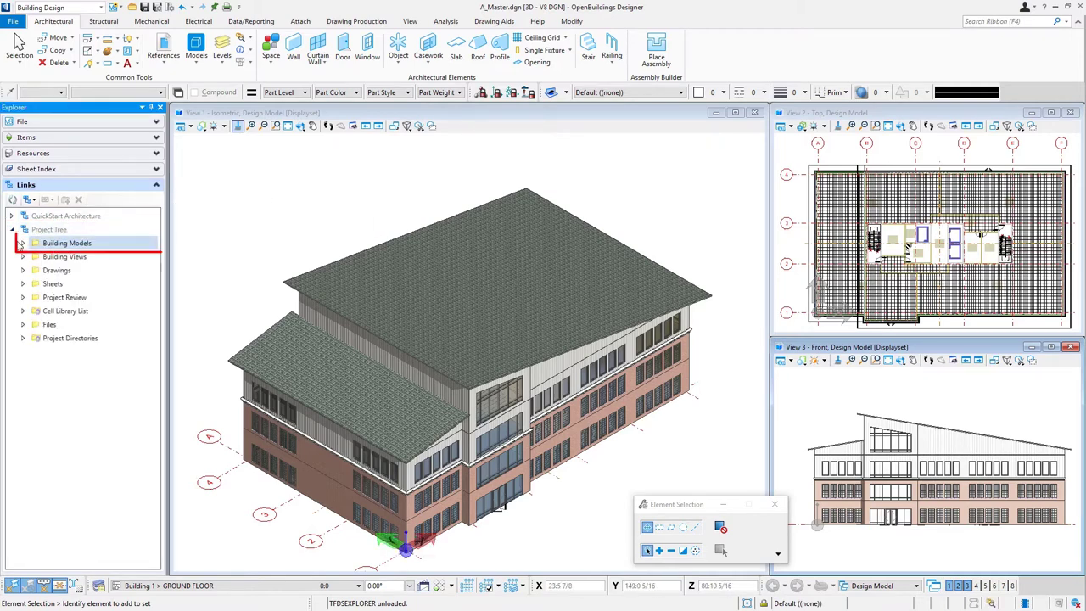
left_click(24, 244)
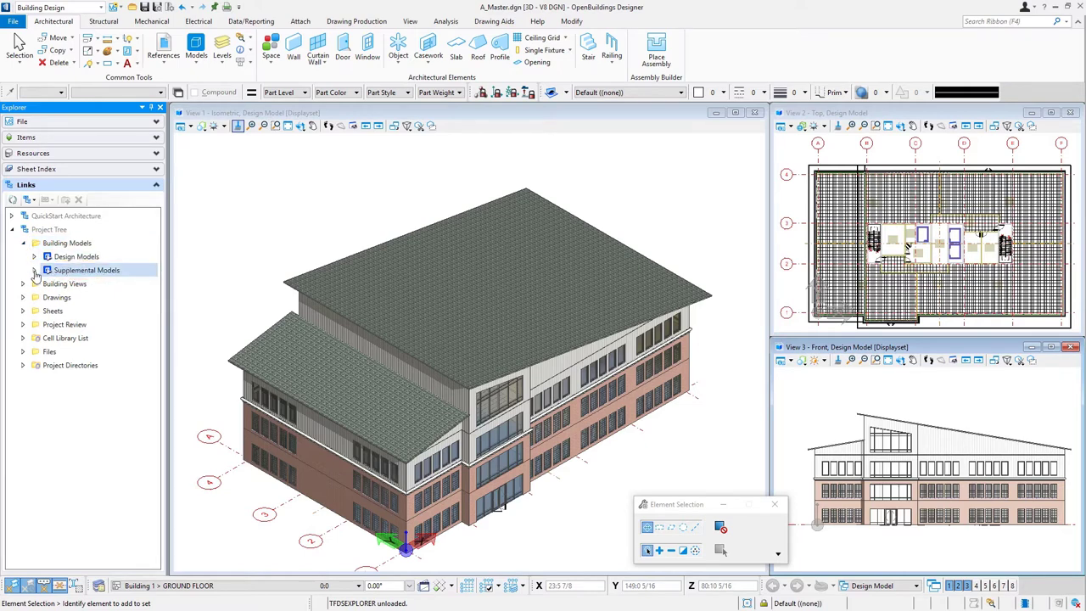
left_click(34, 270)
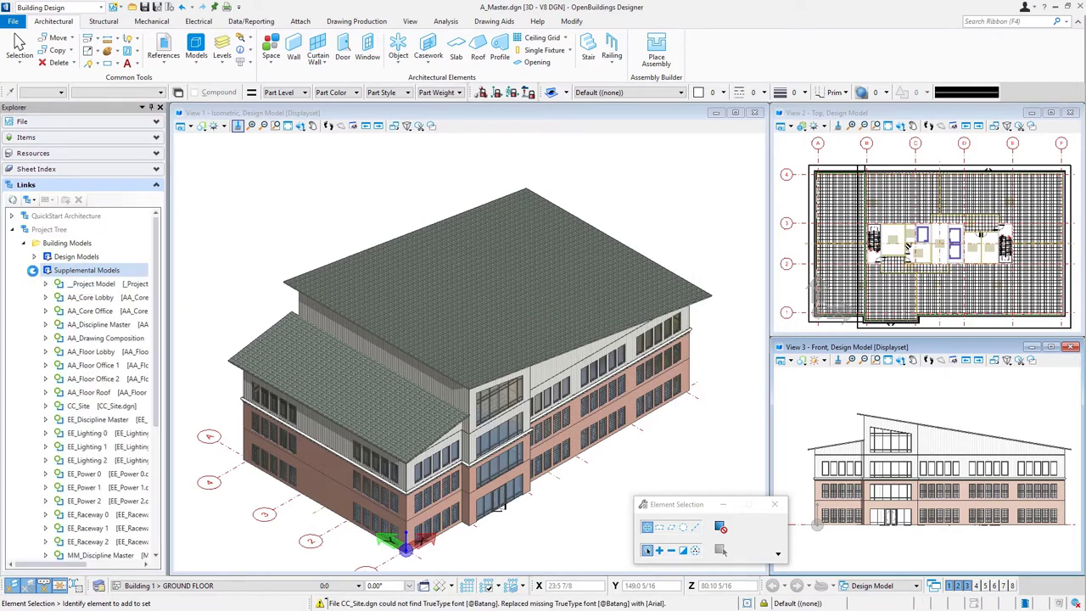
left_click_drag(155, 268, 154, 399)
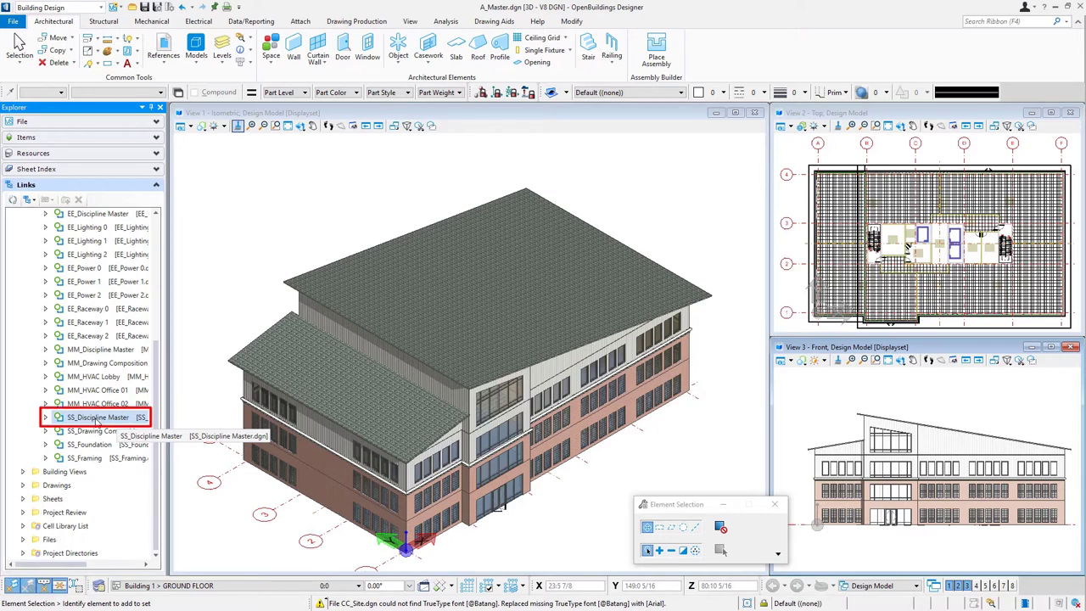
Attach SS_Discipline Master as a reference in the isometric View 1.
left_click_drag(95, 422, 270, 165)
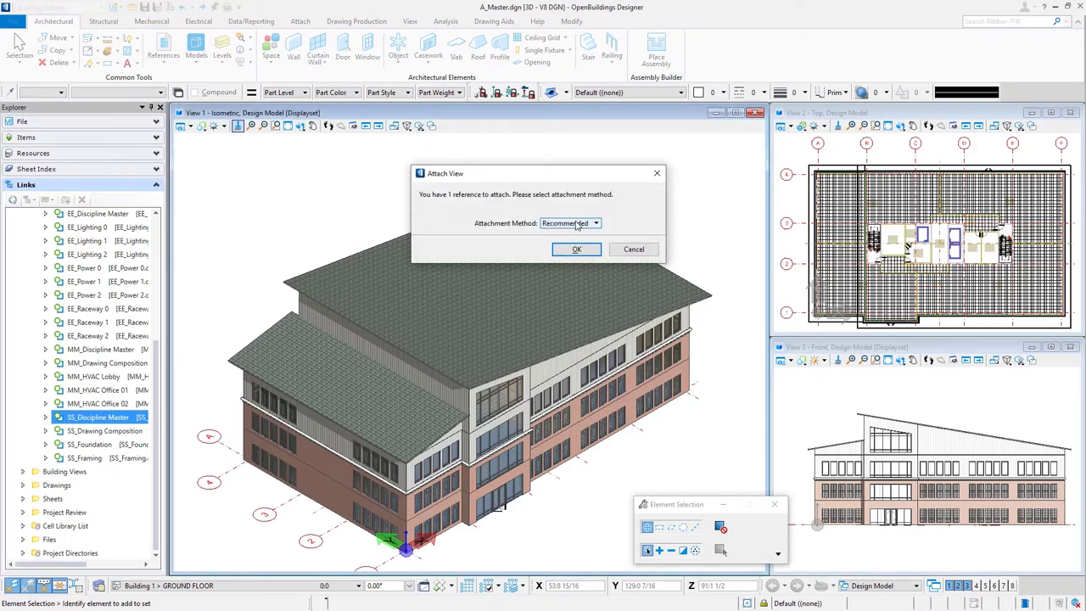
left_click(576, 249)
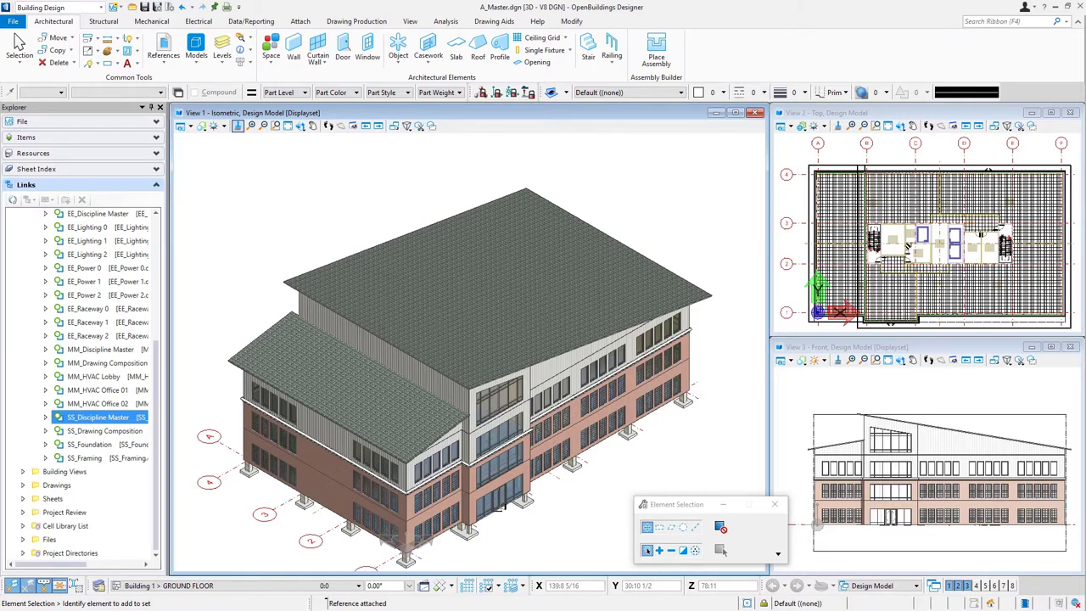
left_click(312, 125)
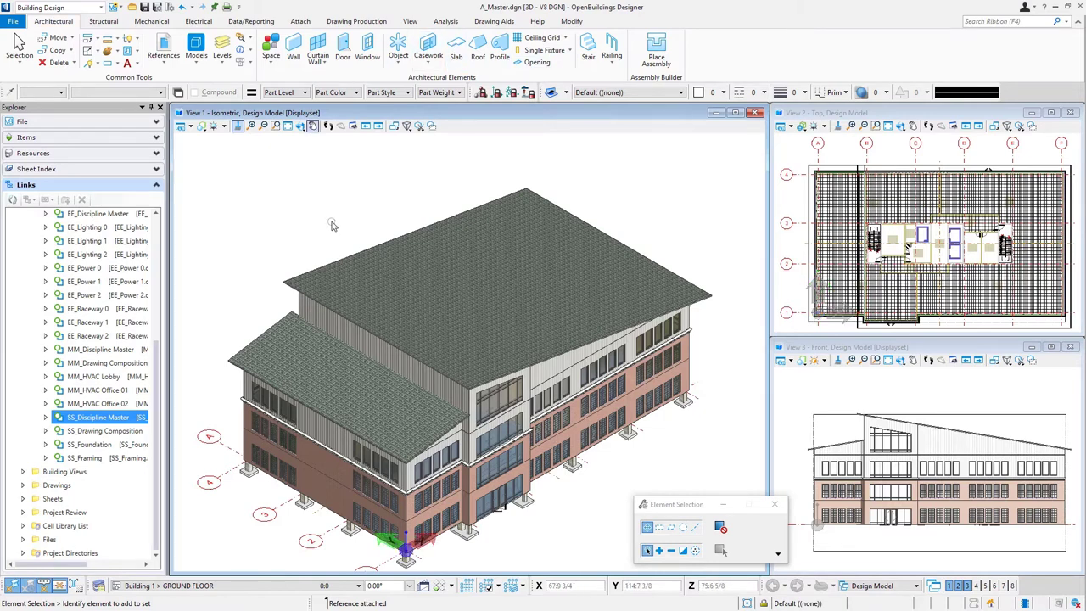
Start a Floor Plan from Drawing Production using the Floor Selector definition method.
right_click(338, 218)
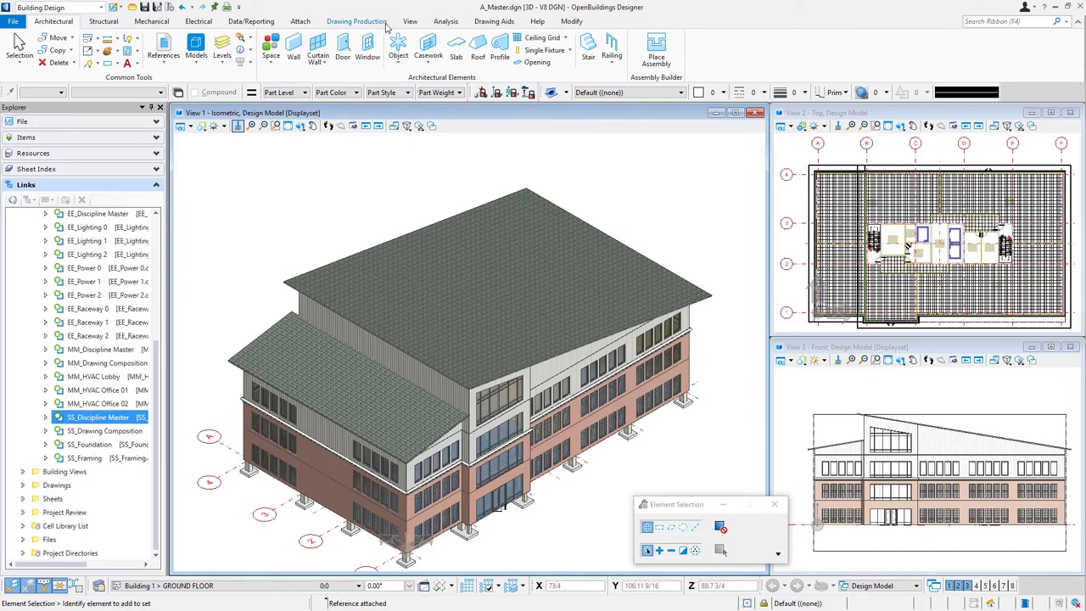
left_click(385, 24)
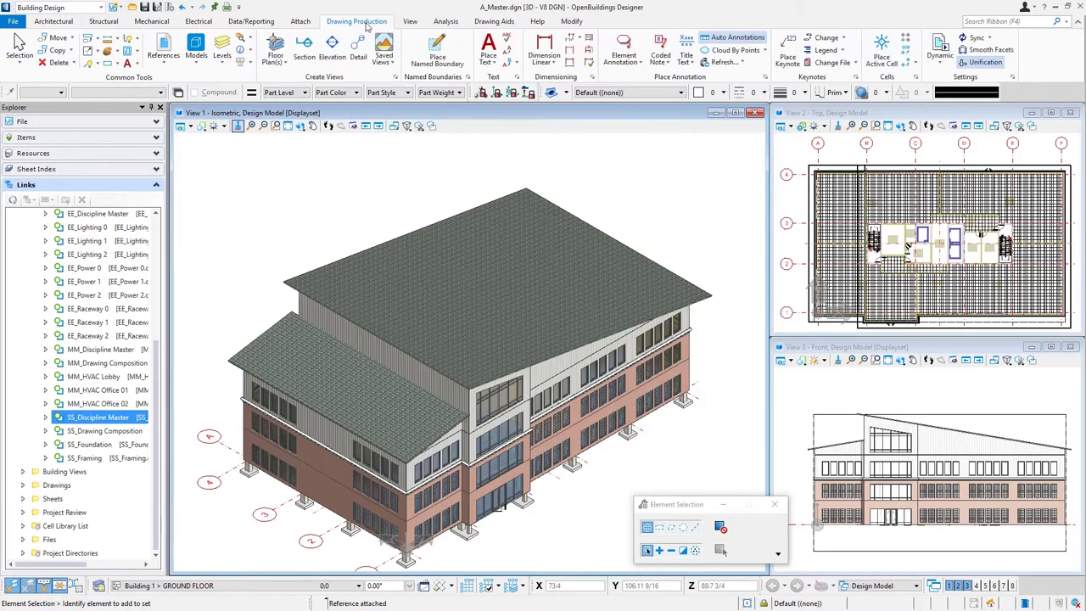
left_click(284, 47)
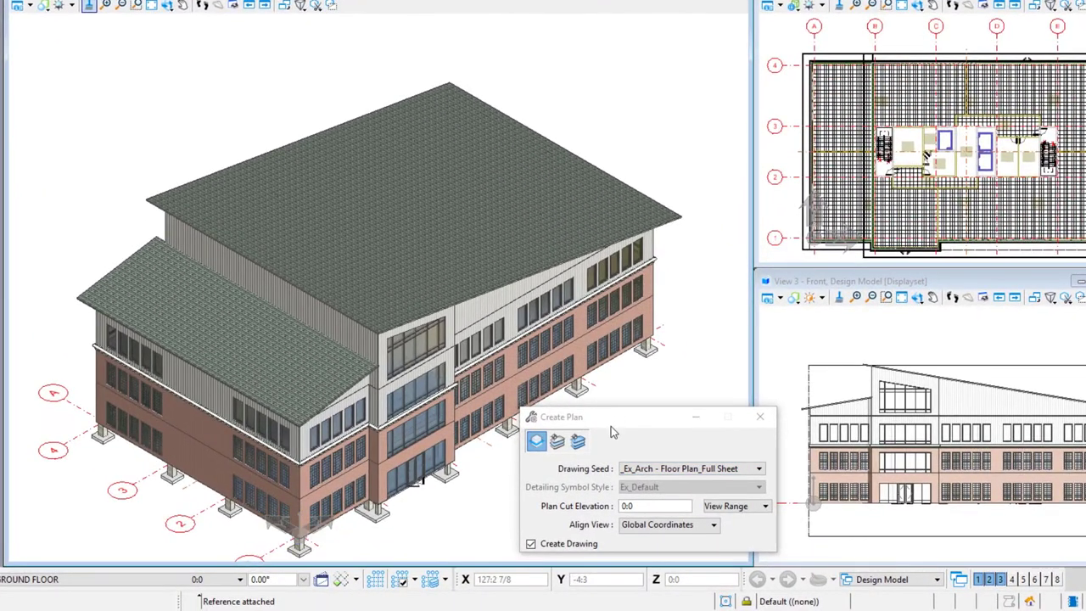
left_click(556, 440)
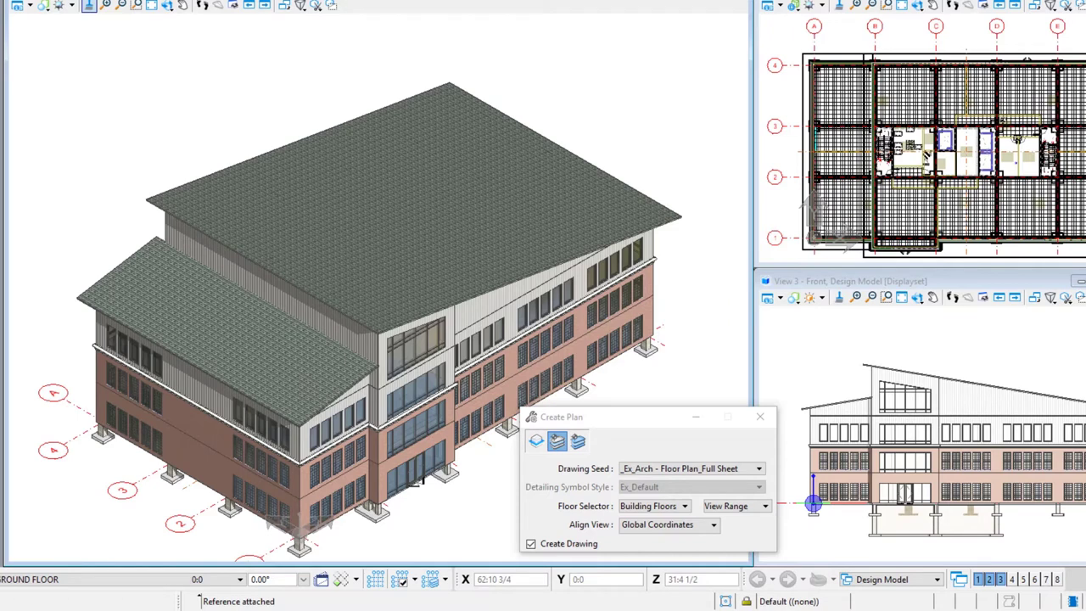
Keep the _Ex_Arch - Floor Plan_Full Sheet seed and set the floor to GROUND FLOOR (0:0).
left_click(708, 471)
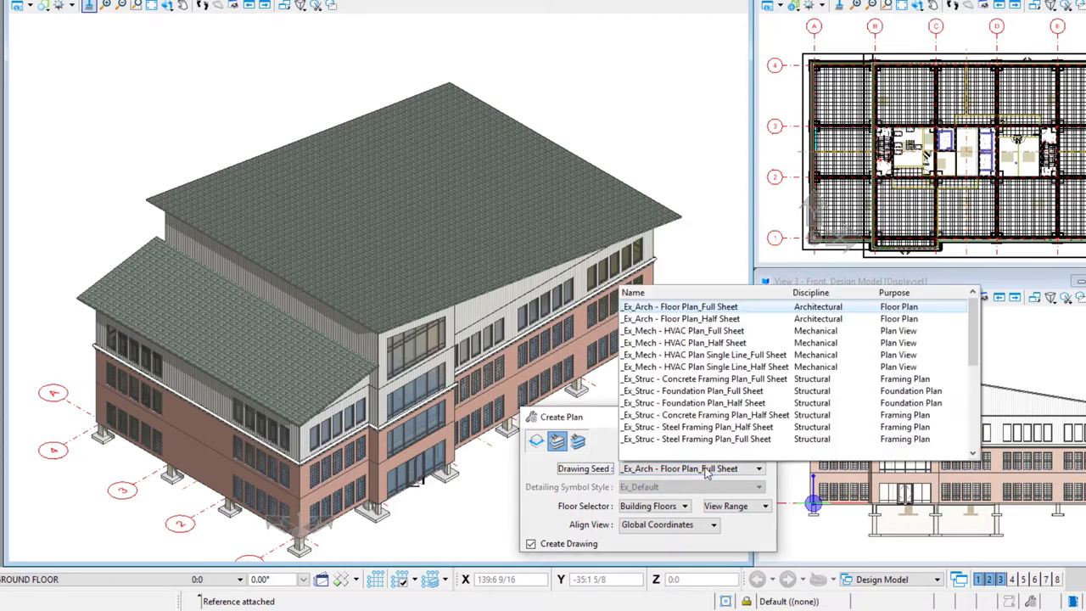
left_click(683, 312)
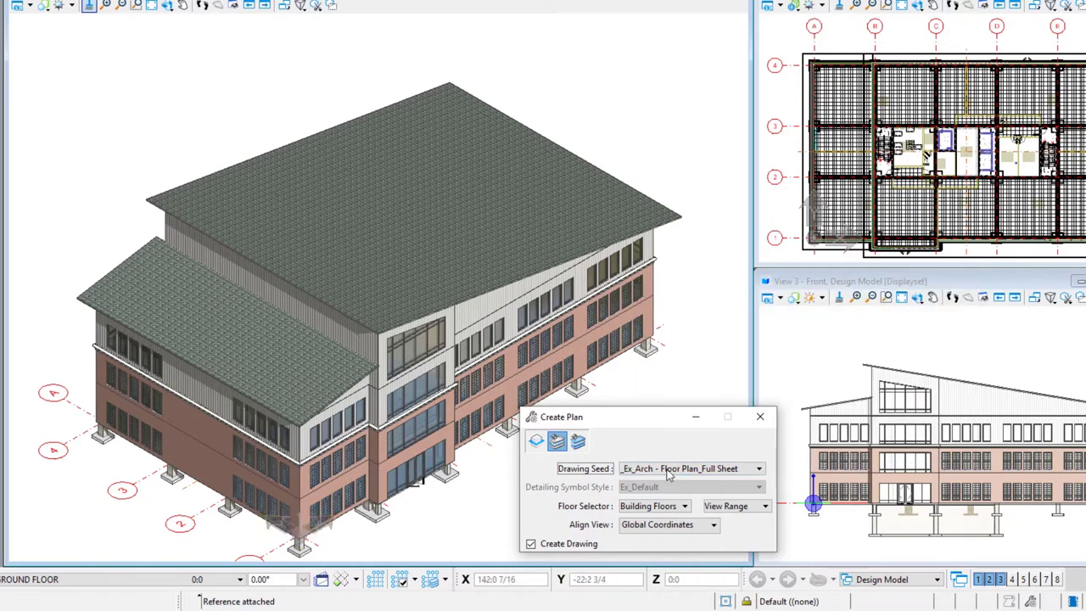
left_click(642, 507)
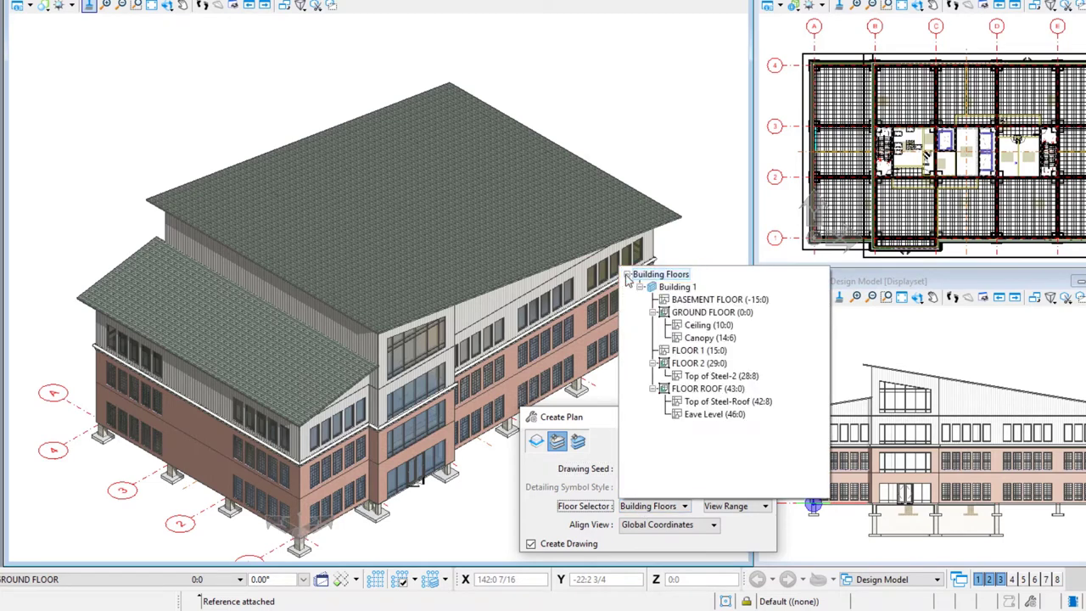
left_click(729, 314)
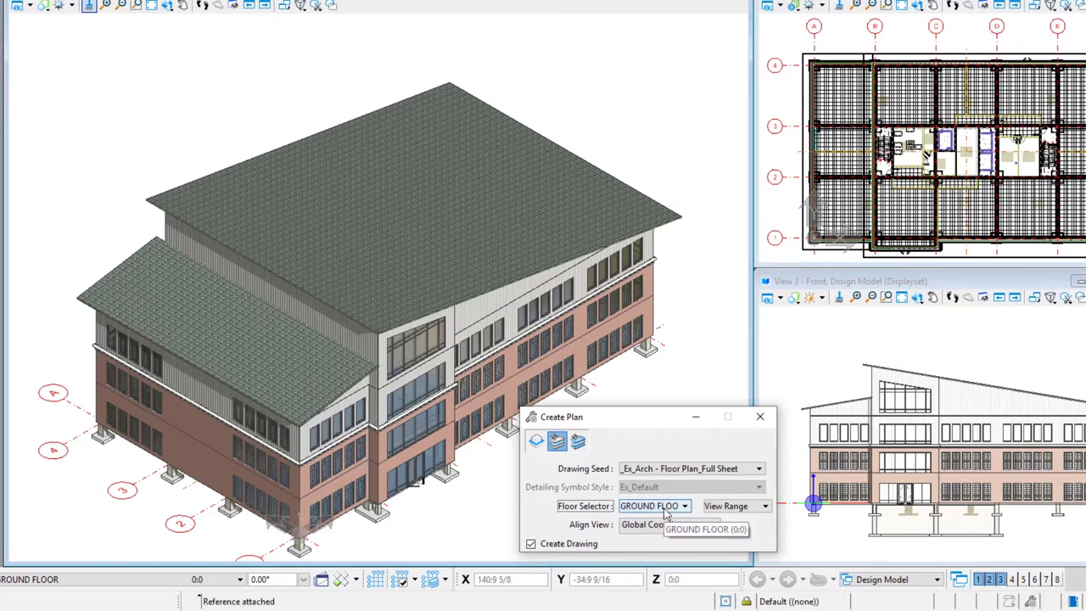
left_click(721, 506)
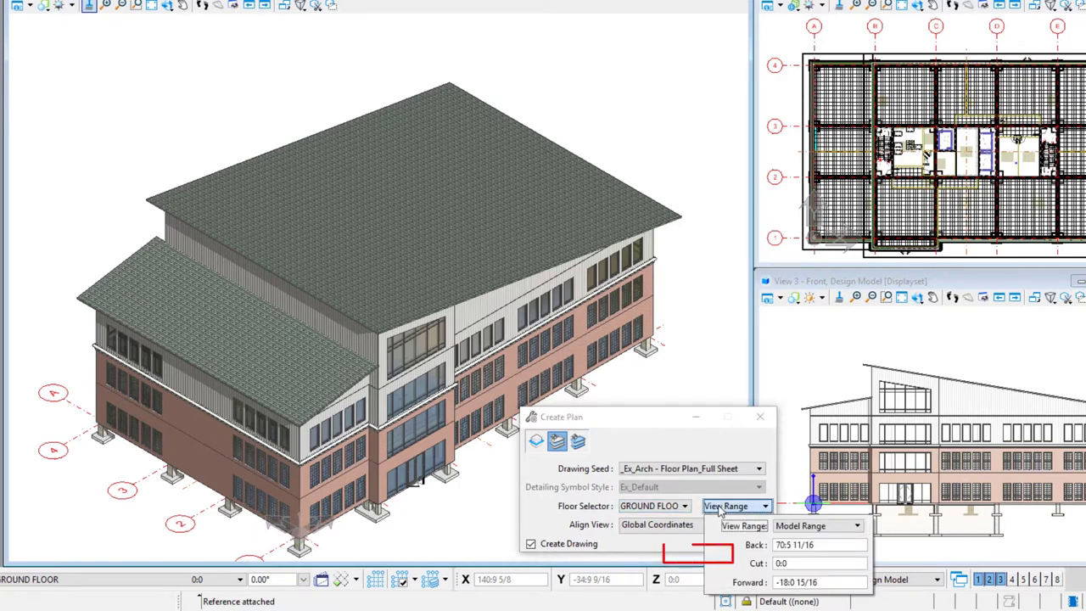
Take the view range from Drawing Template: Back 9:0, Cut 4:0, Forward 0:0.
left_click(808, 527)
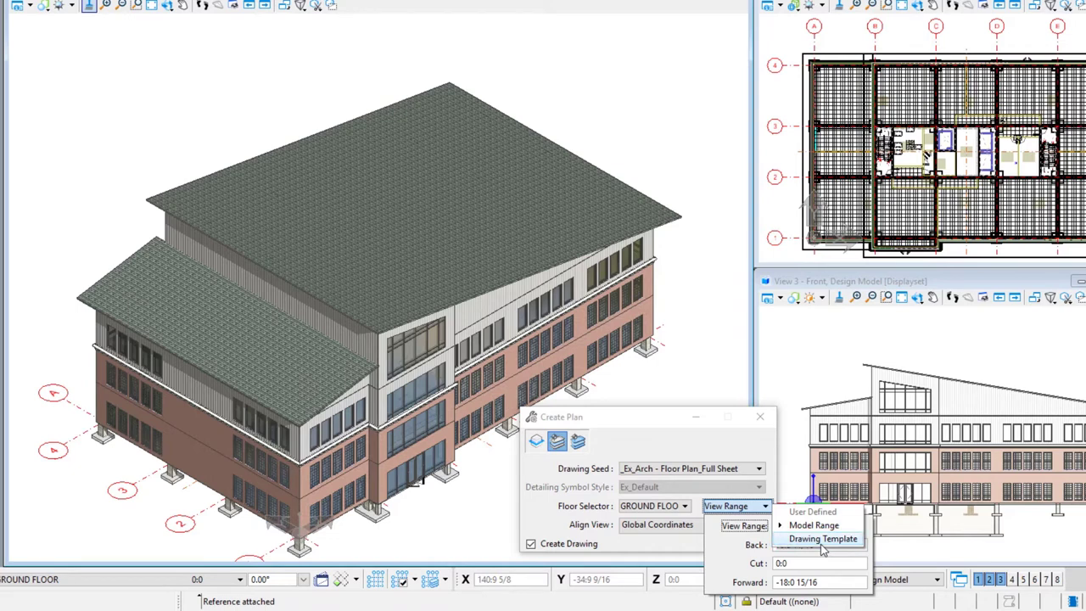
left_click(822, 540)
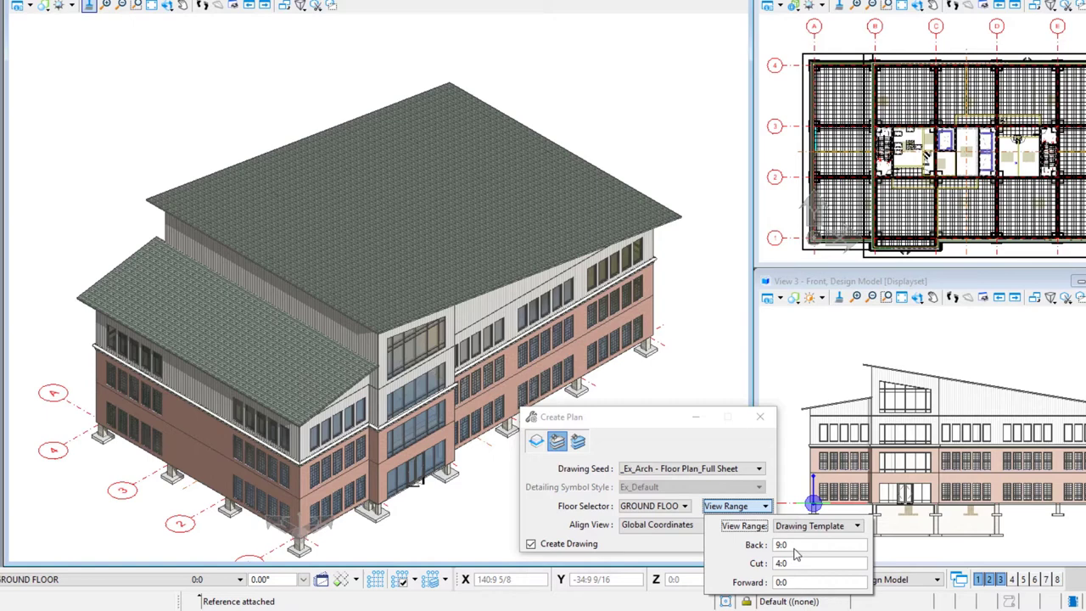
left_click(745, 450)
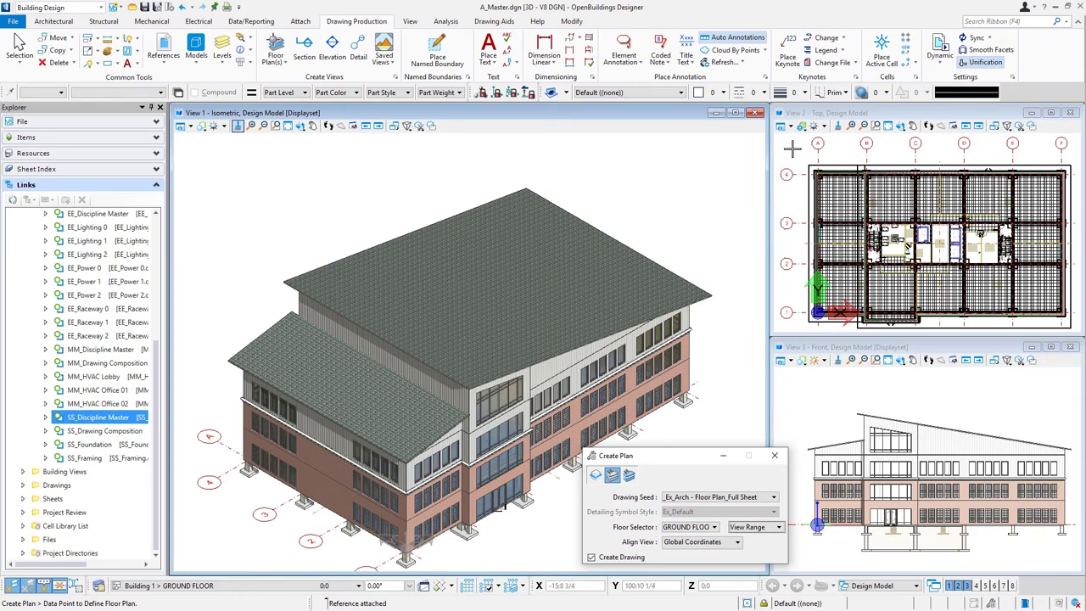
Define the ground floor plan with a data point in View 2 (Top).
left_click(792, 149)
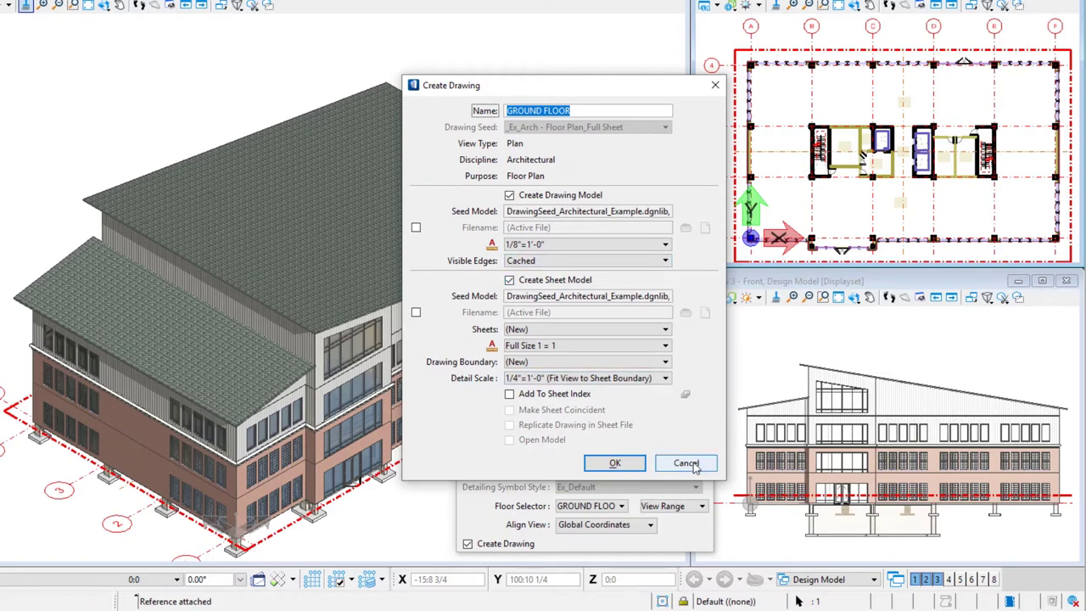
Rename the drawing GROUND FLOOR PLAN and give its drawing model a separate new file.
left_click(576, 113)
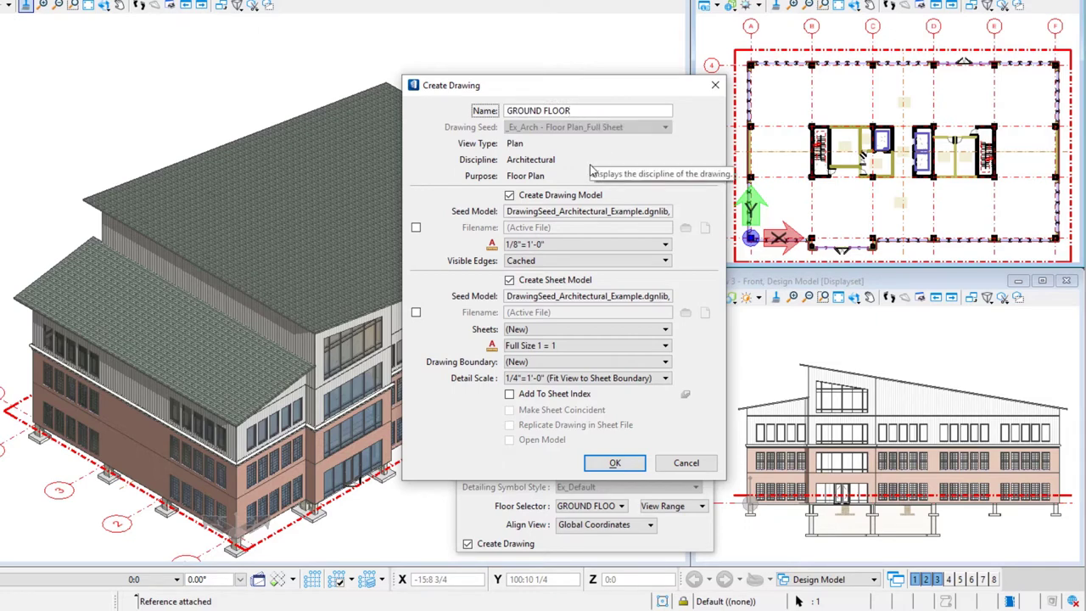
type("PLAN")
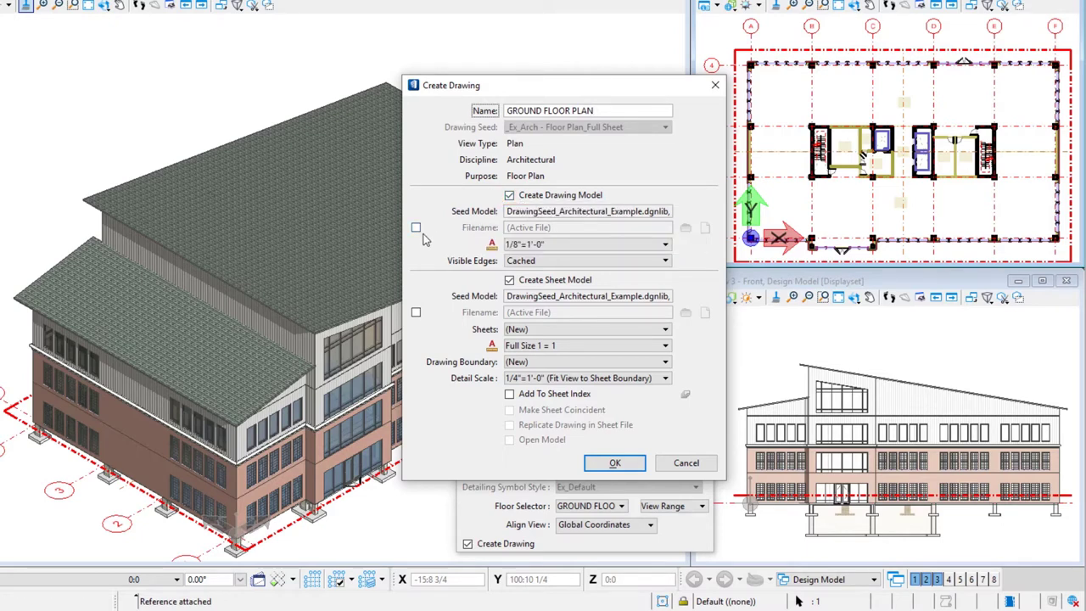
left_click(416, 228)
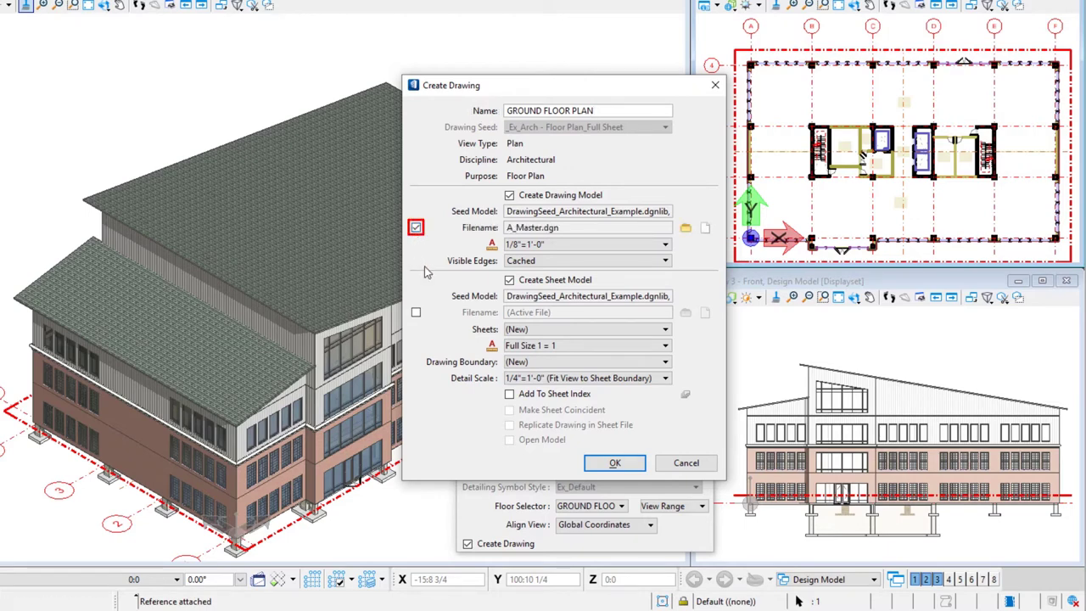
left_click(705, 228)
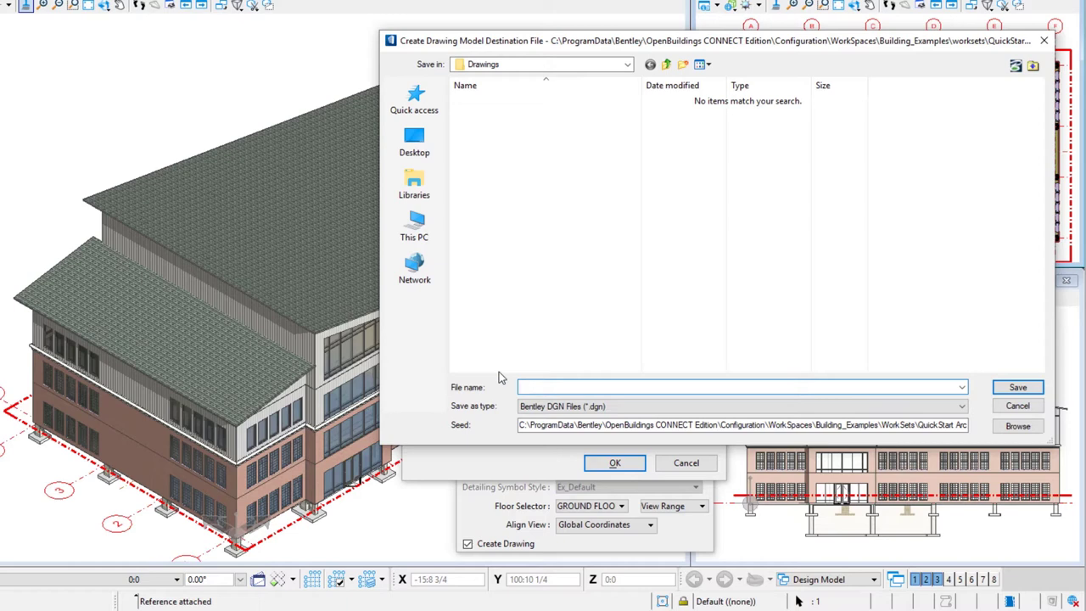
Save the drawing model file as A1_GROUND FLOOR PLAN.dgn in Drawings.
type("1_GROUND FLOOR PLAN")
left_click_drag(626, 386, 511, 386)
key("ctrl+c")
left_click(658, 386)
left_click(1017, 389)
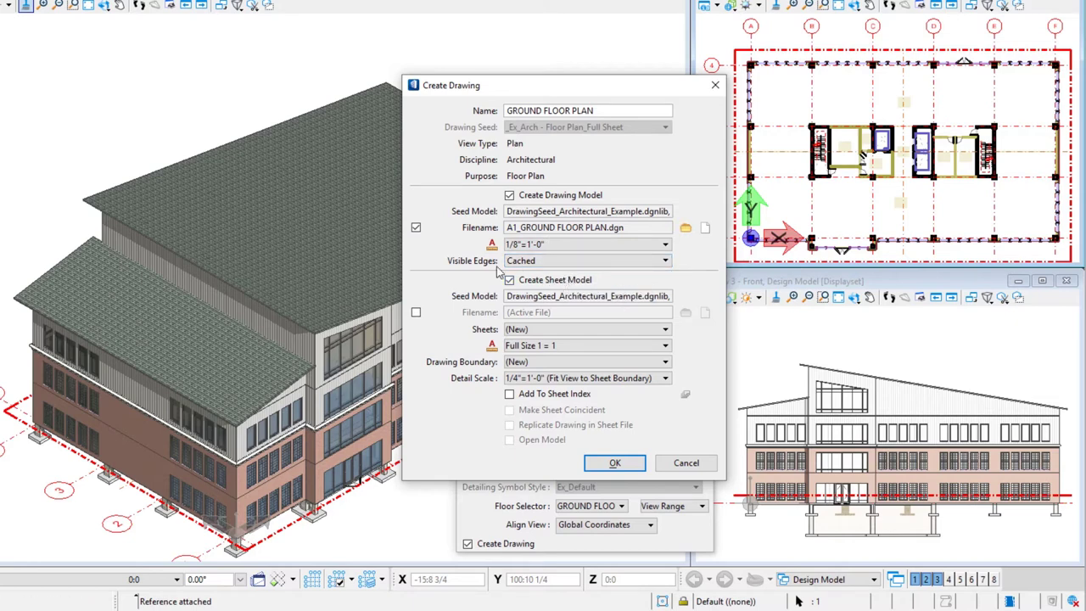
left_click(567, 263)
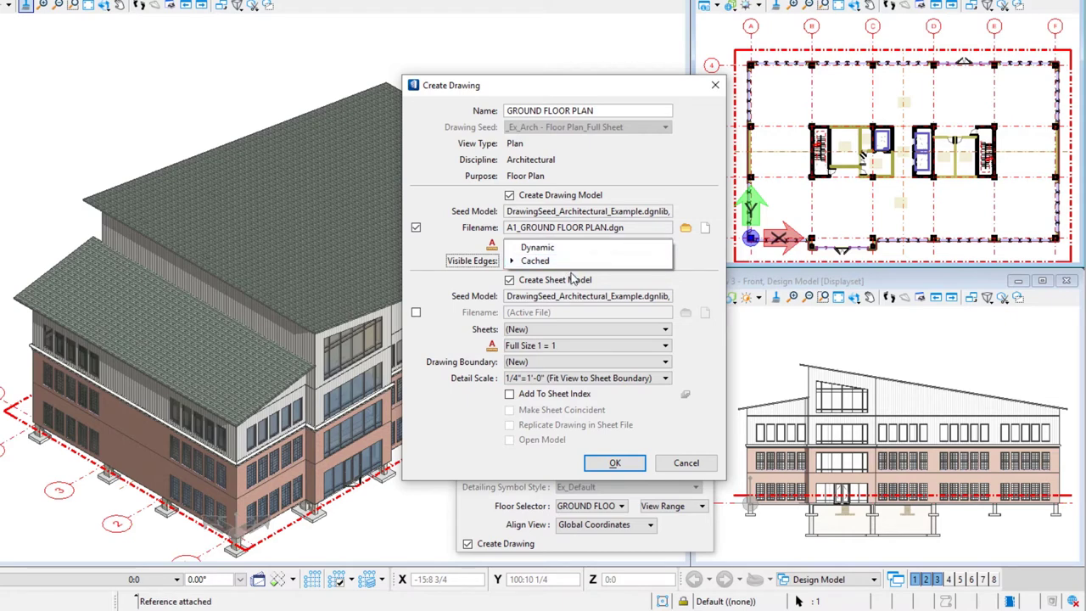
left_click(570, 263)
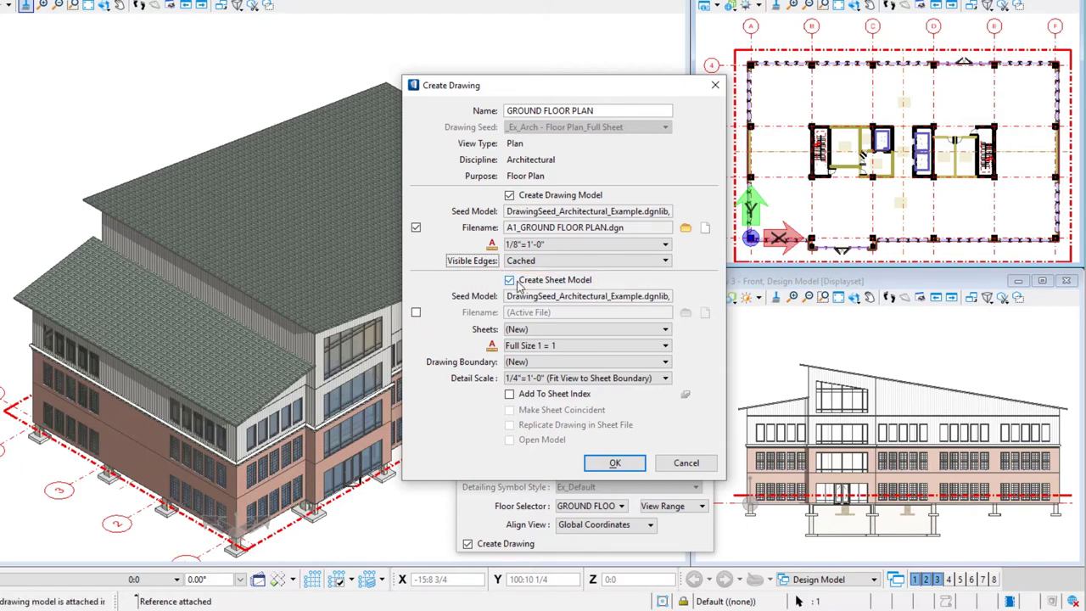
Enable a separate sheet model file, defaulting to A_Master.dgn.
left_click(415, 312)
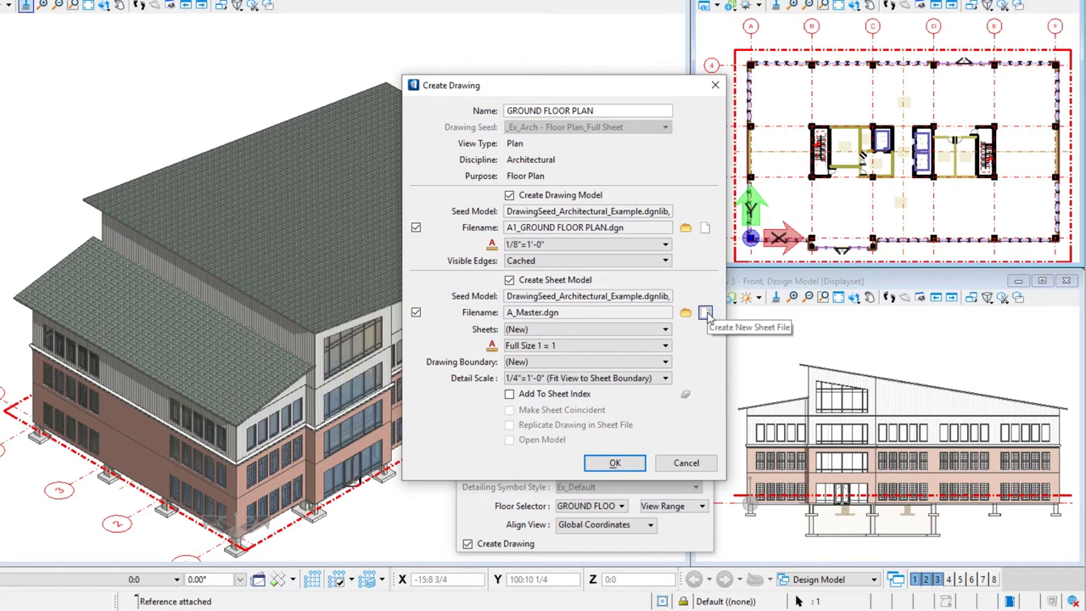
Save a new sheet file named A1_GROUND FLOOR PLAN-sheet.dgn in the Sheets folder.
left_click(706, 313)
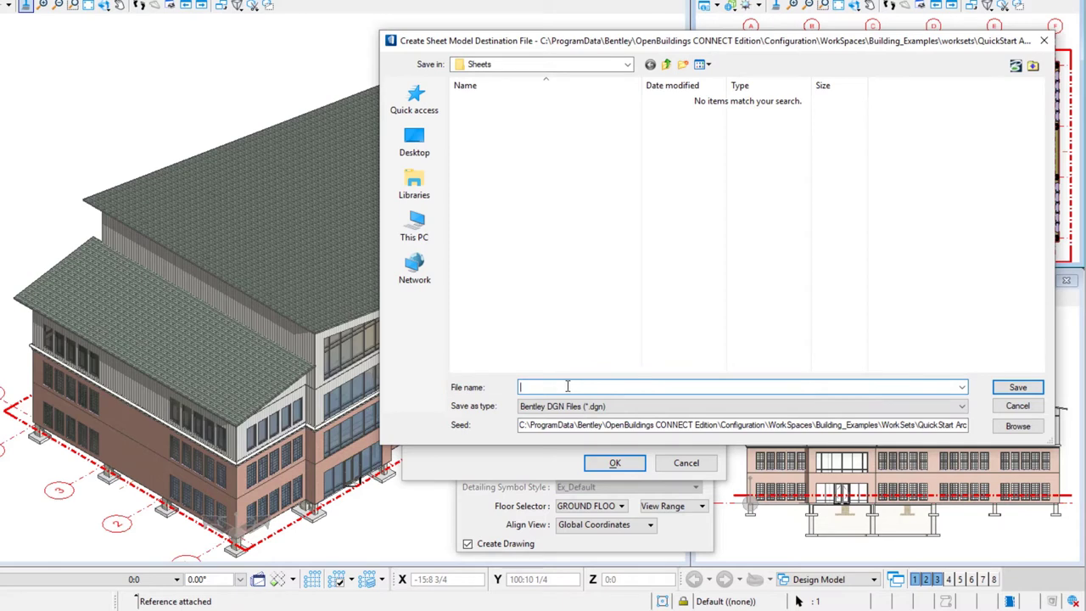
key("ctrl+v")
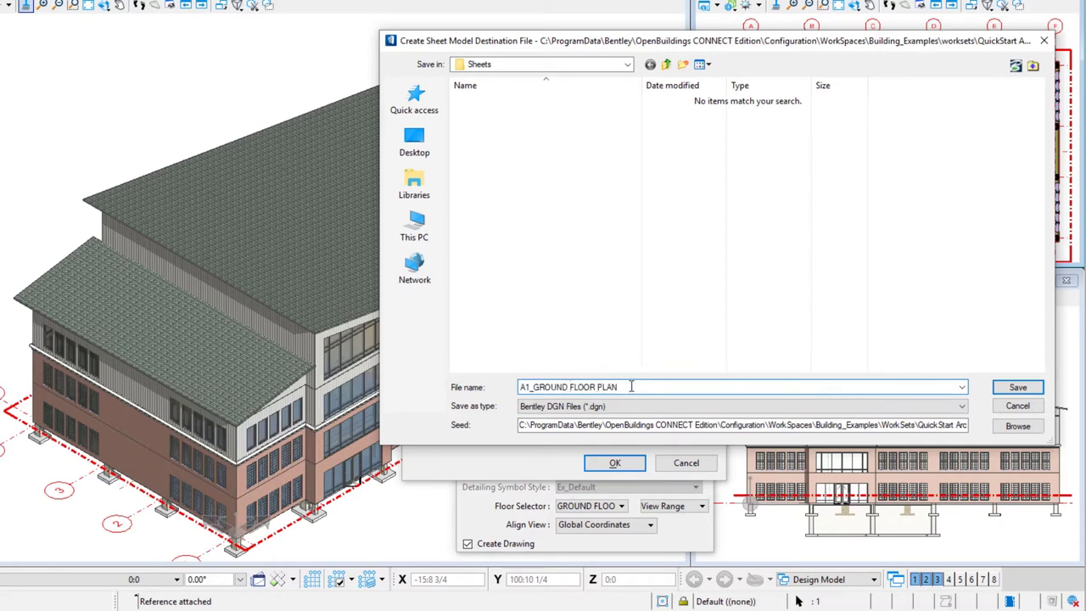
type("-a")
left_click(1020, 387)
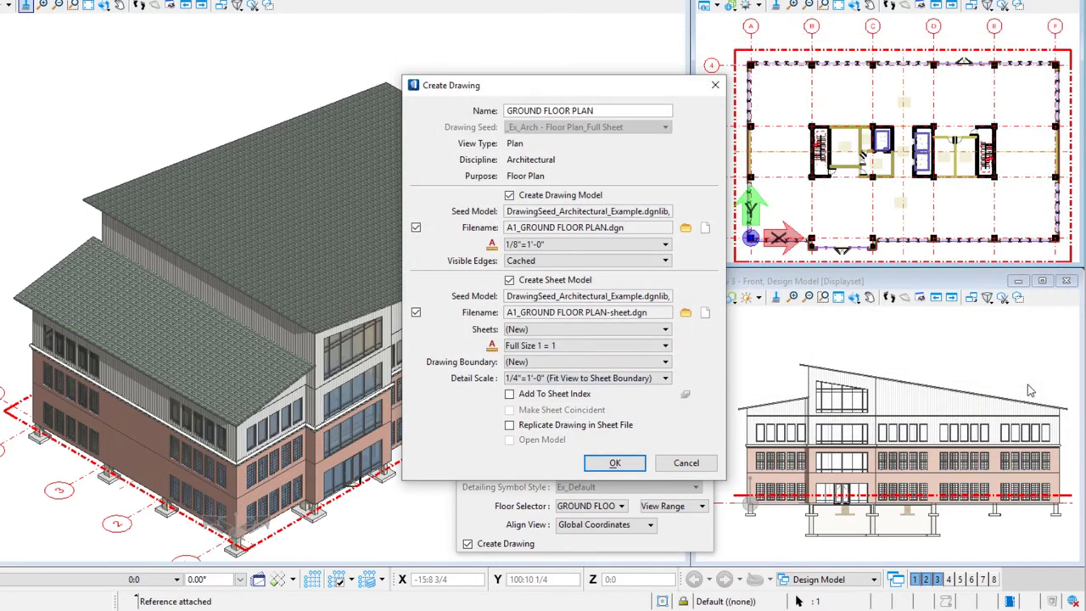
Place the drawing on a new sheet at 1/8"=1'-0" with Plan boundary, added to sheet index.
left_click(577, 333)
left_click(577, 340)
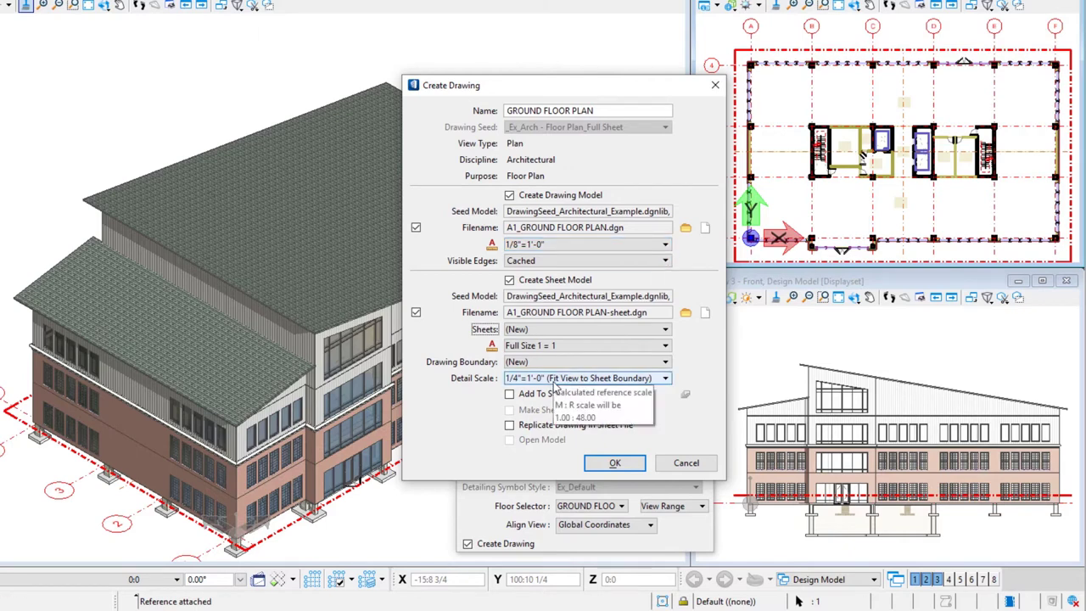
left_click(555, 379)
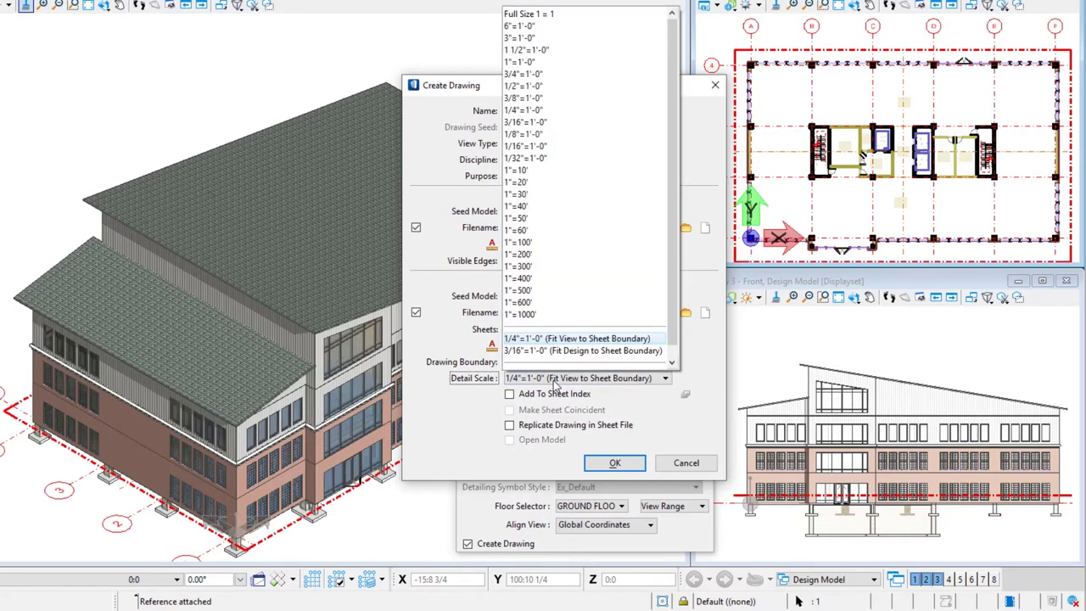
left_click(552, 140)
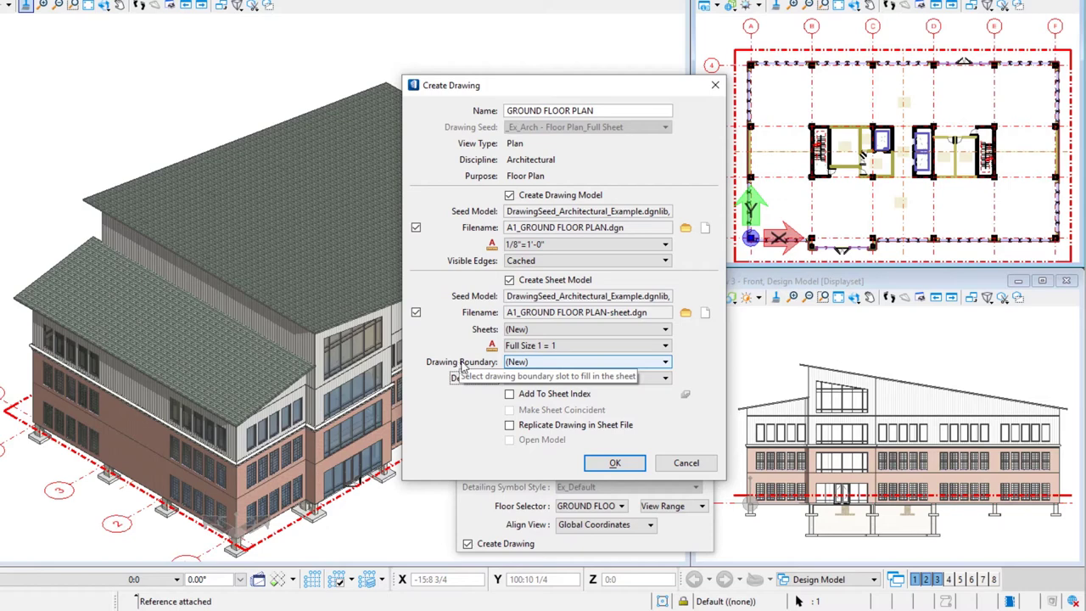
left_click(514, 362)
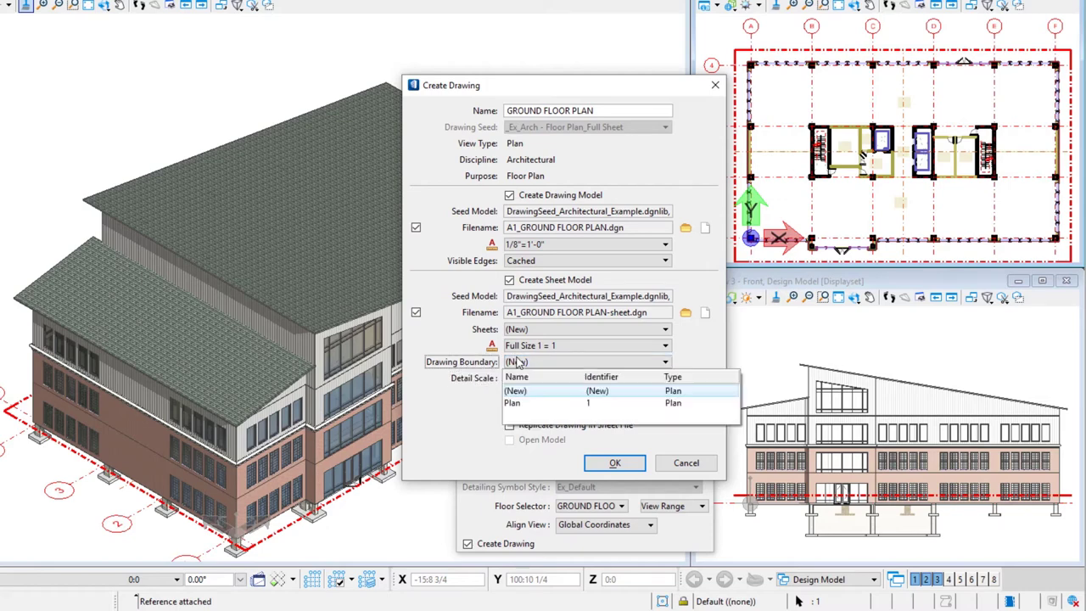
left_click(543, 404)
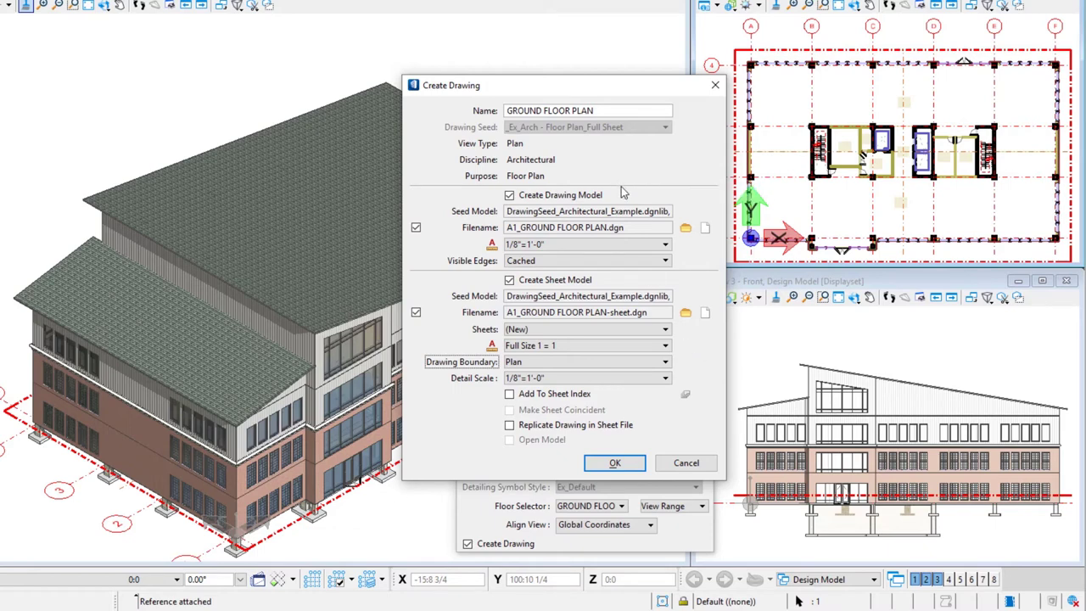
left_click(509, 394)
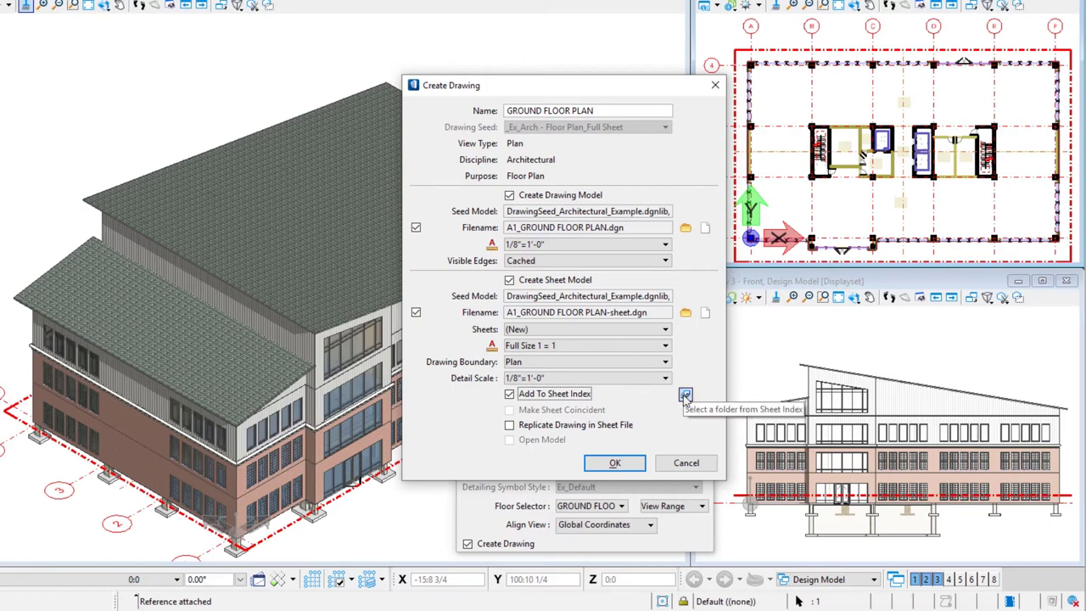
Set the sheet index folder to QuickStart Architecture > Architectrue > A1_Plans.
left_click(685, 397)
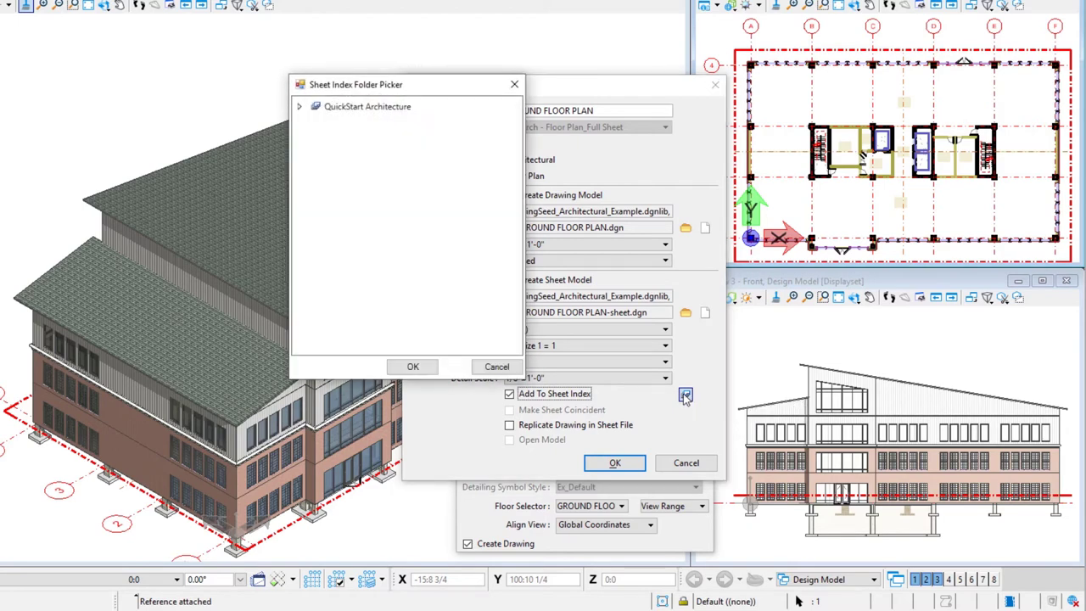
left_click(300, 107)
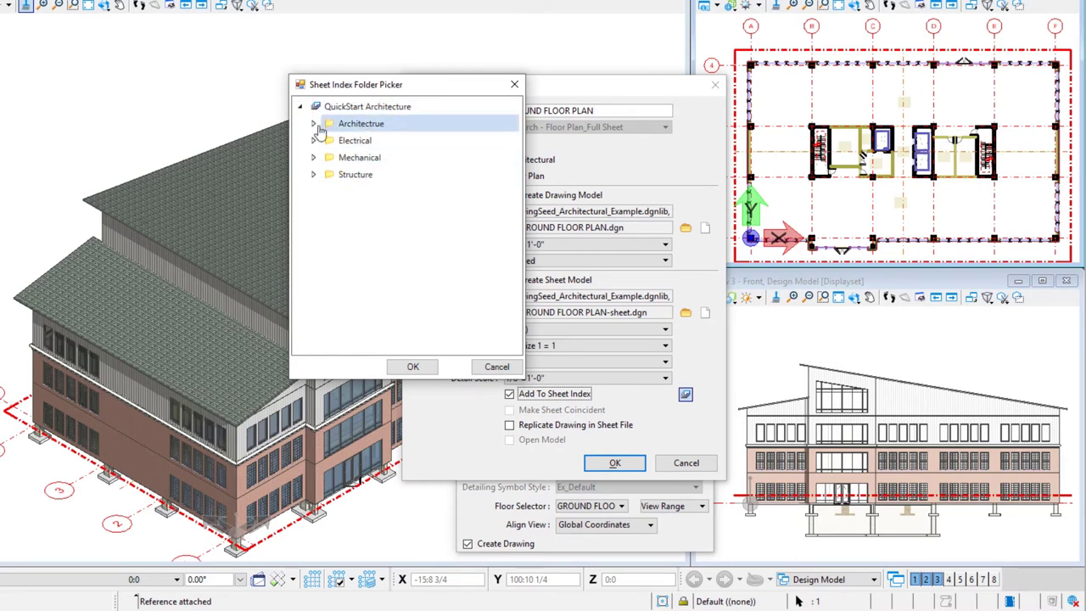
left_click(313, 124)
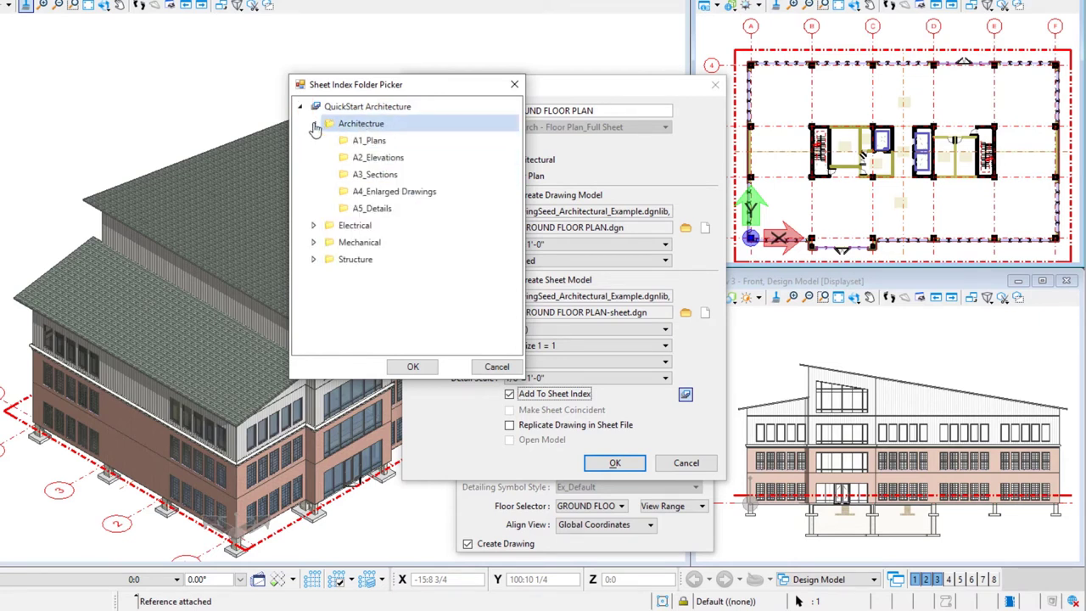
left_click(373, 141)
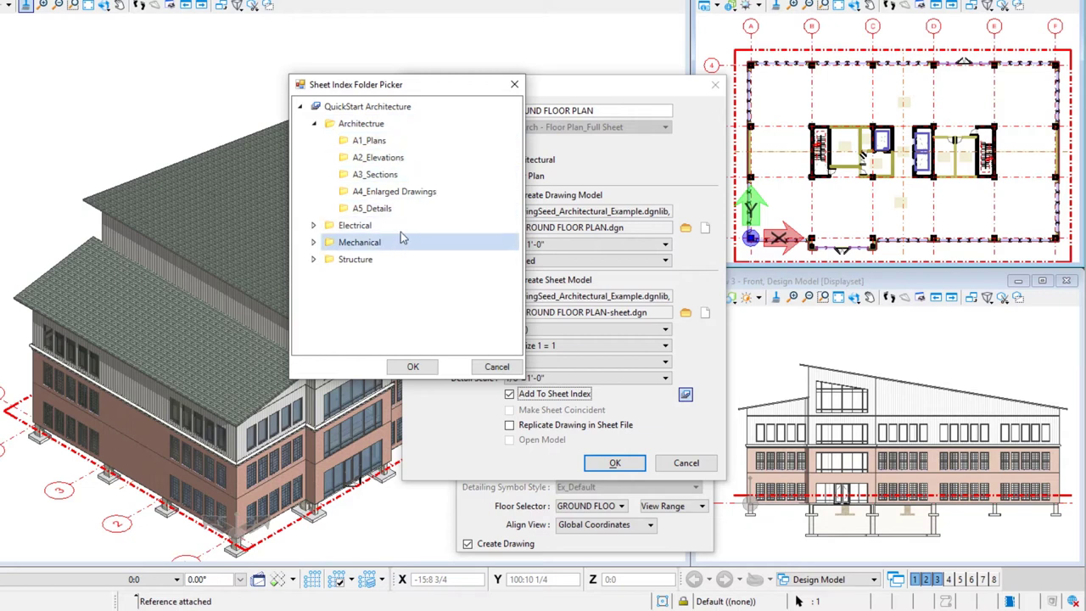
left_click(382, 142)
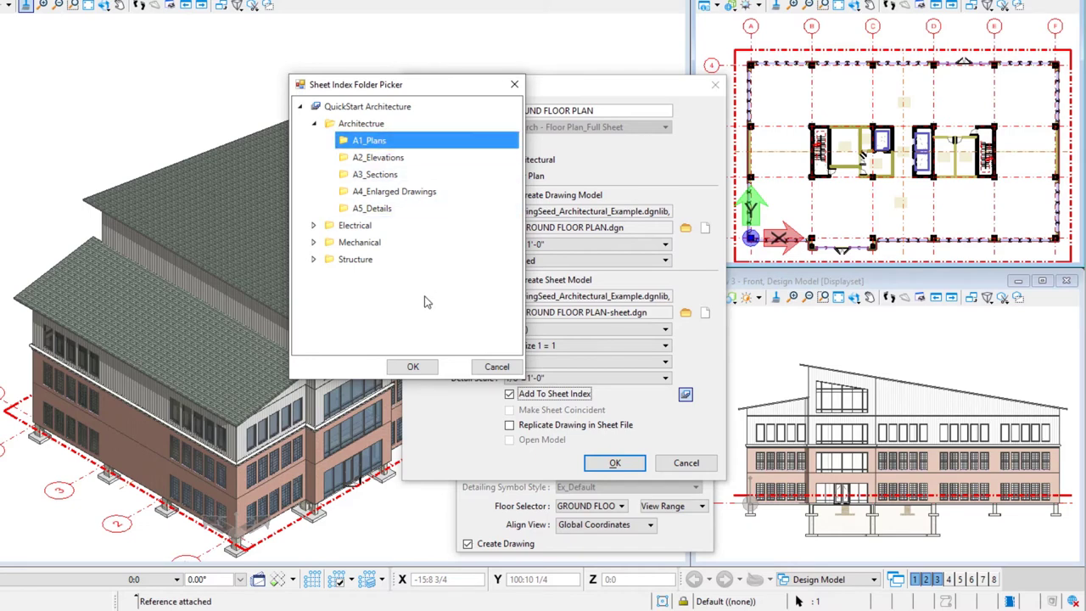
left_click(415, 366)
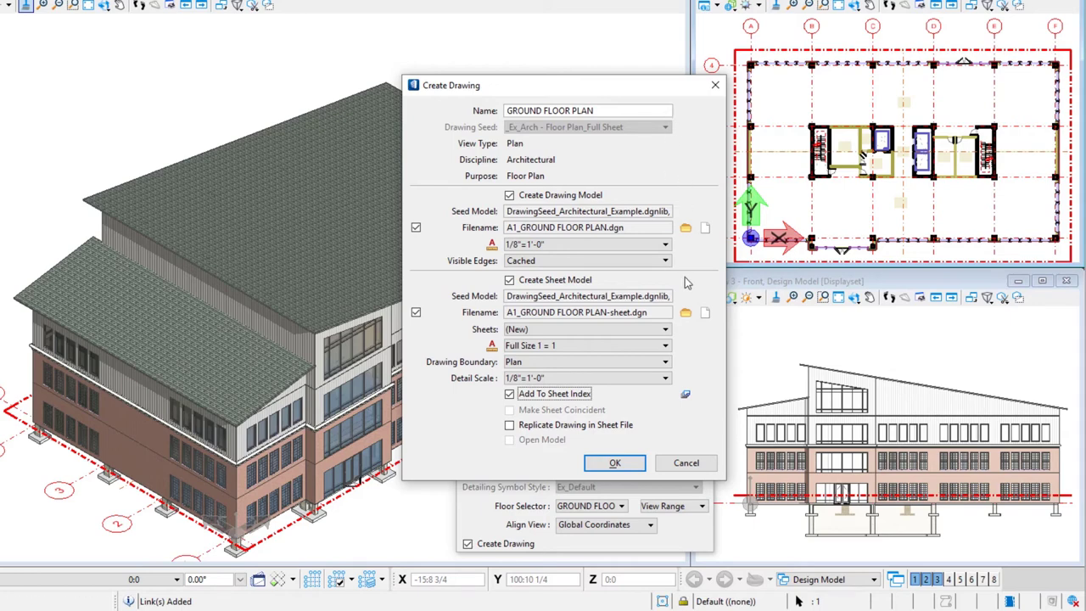
Confirm Create Drawing to generate the GROUND FLOOR PLAN drawing and sheet, then close Create Plan.
left_click(615, 463)
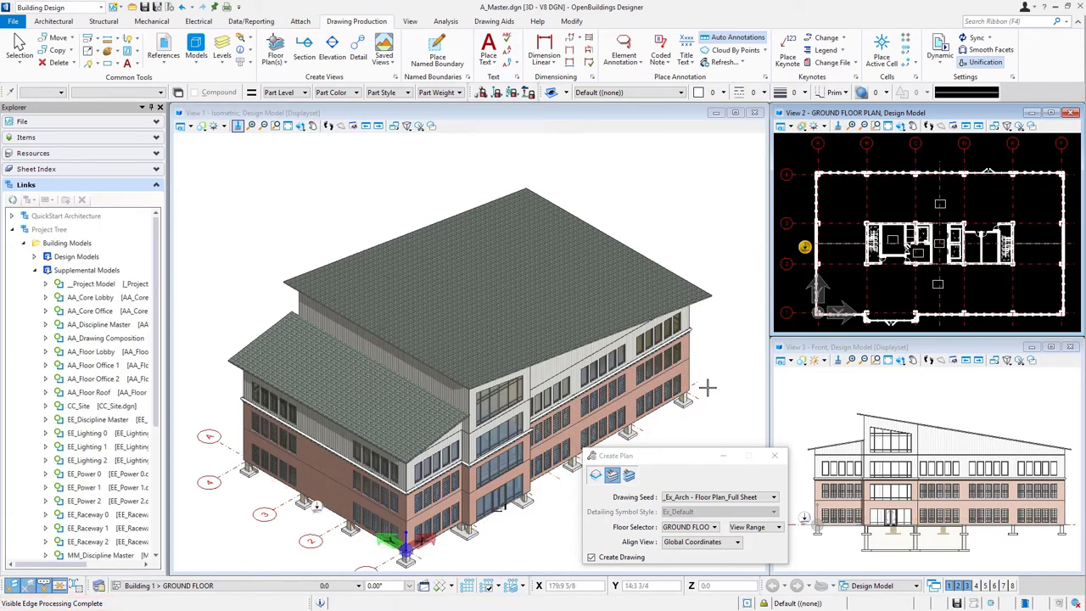
left_click(774, 456)
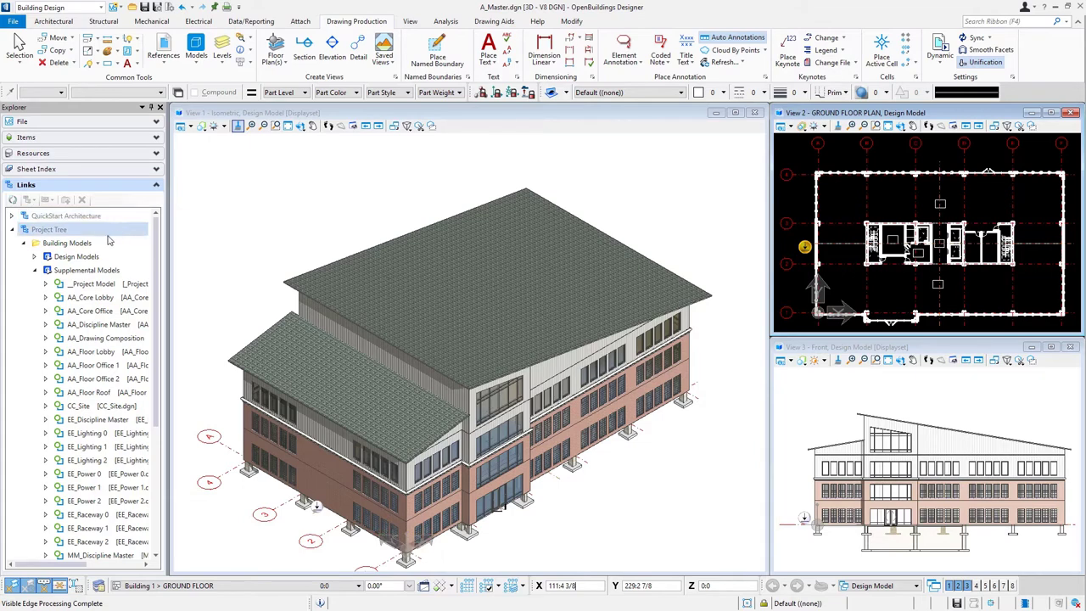
Expand Drawings > Architectural > Floor Plans in Links to show the GROUND FLOOR PLAN drawing.
left_click(35, 269)
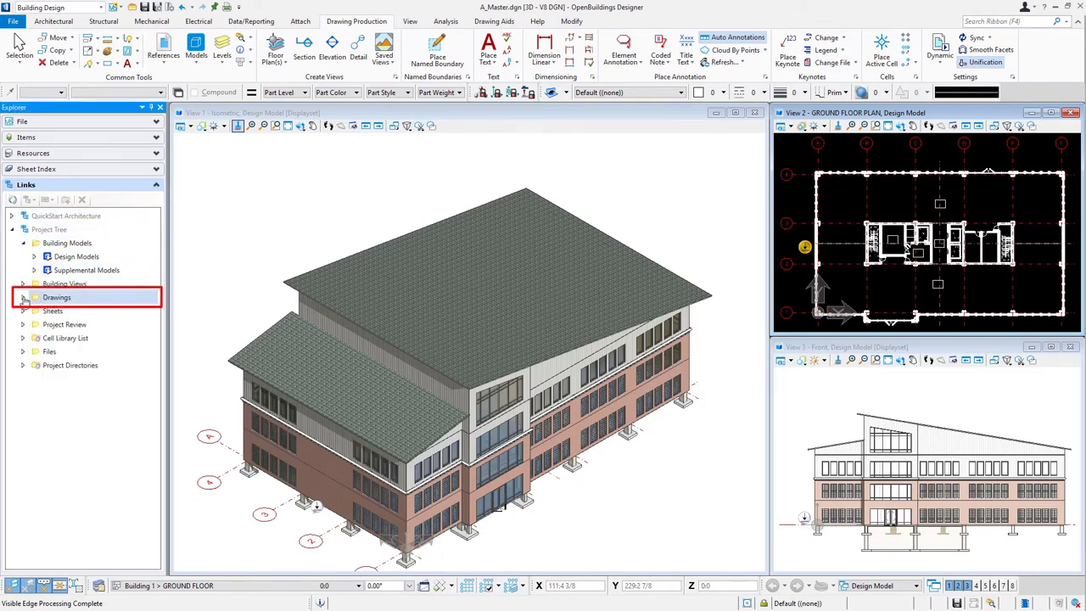
left_click(24, 298)
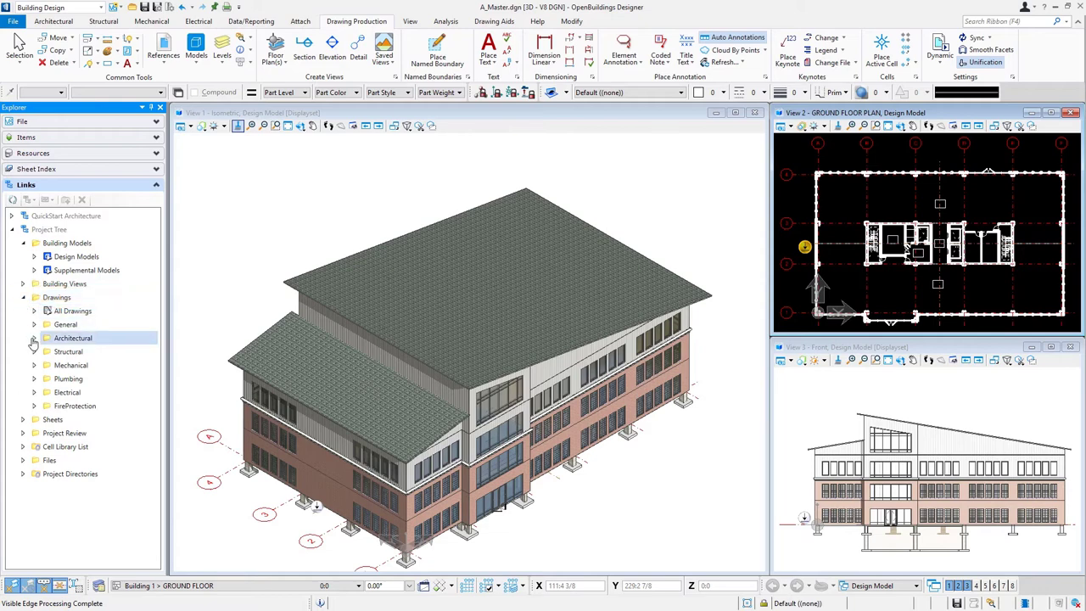
left_click(34, 337)
left_click(45, 351)
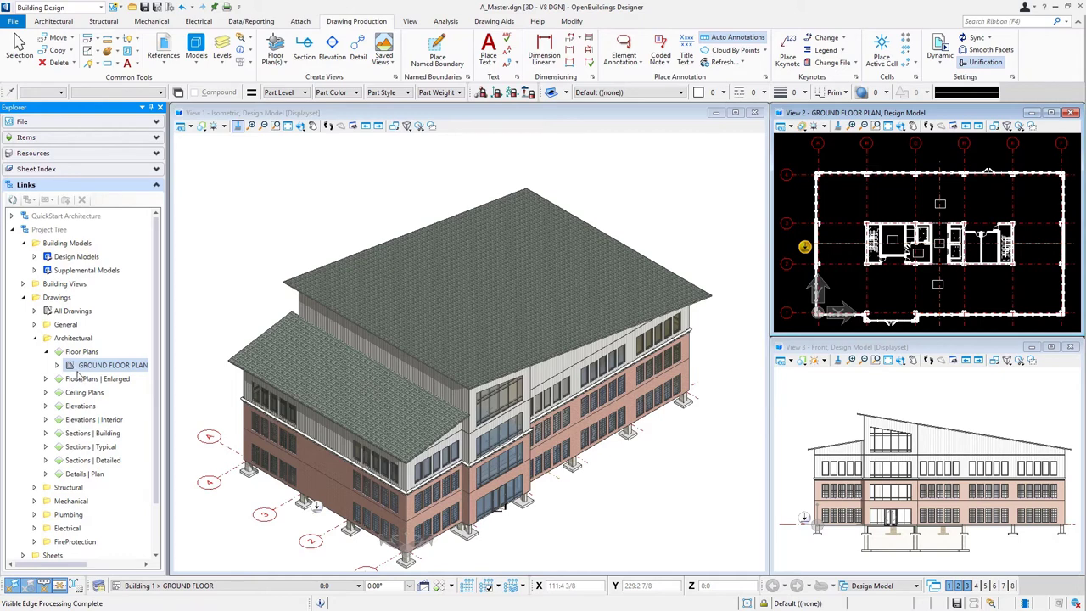
Expand Sheets > Sheets to reveal the matching GROUND FLOOR PLAN sheet.
scroll(81, 376, "down", 3)
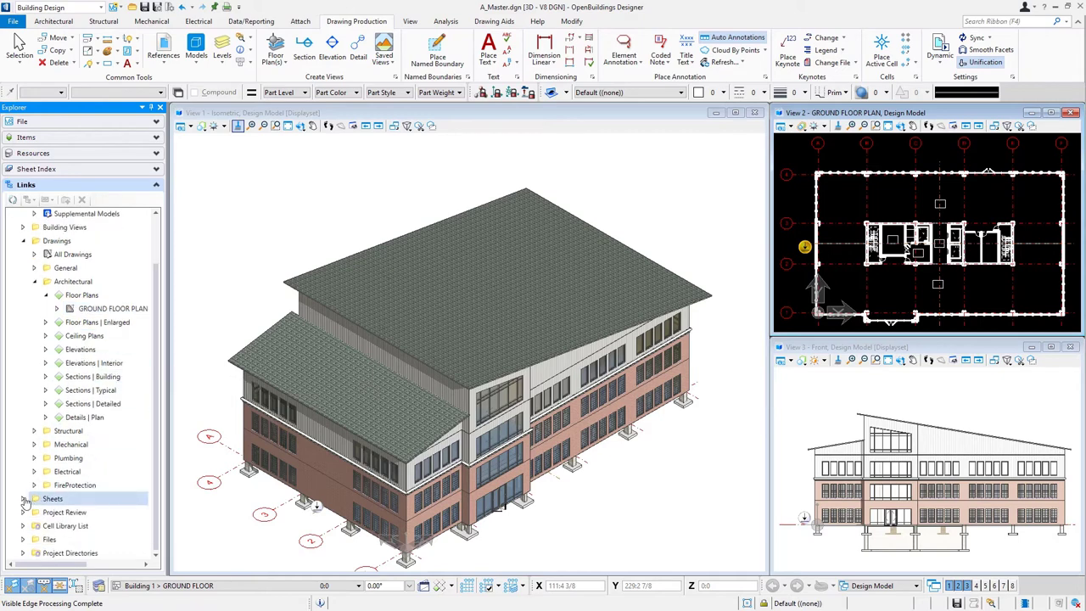
left_click(24, 500)
scroll(34, 483, "down", 1)
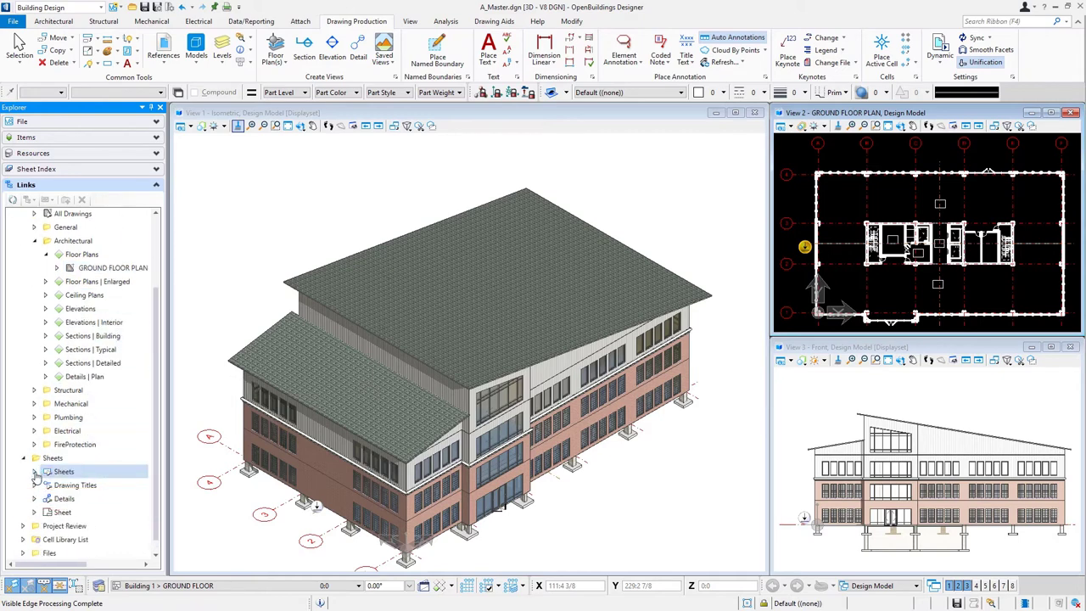
left_click(35, 473)
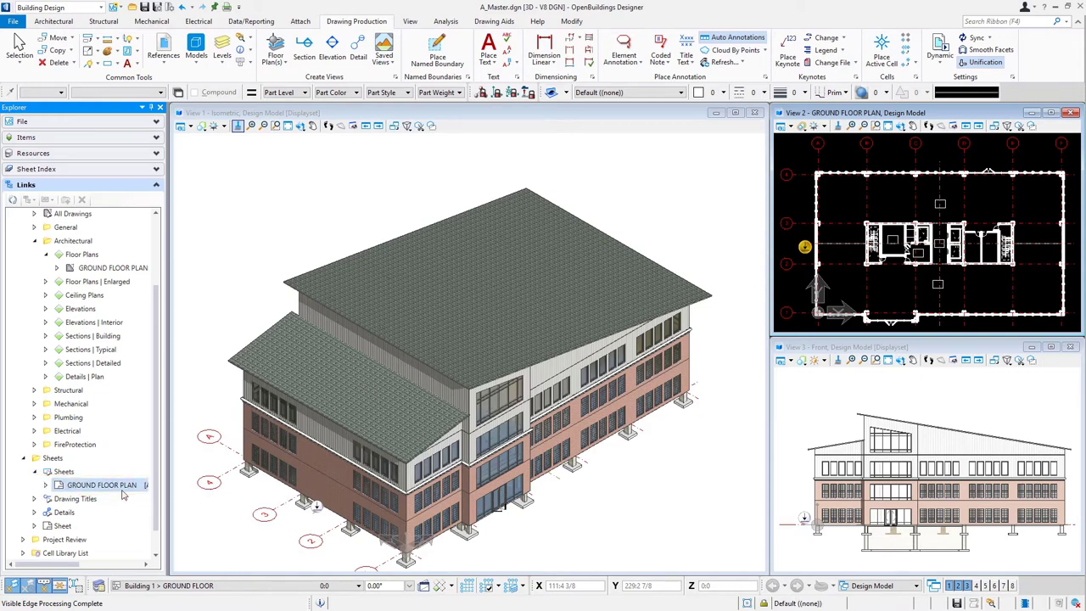
scroll(149, 344, "up", 3)
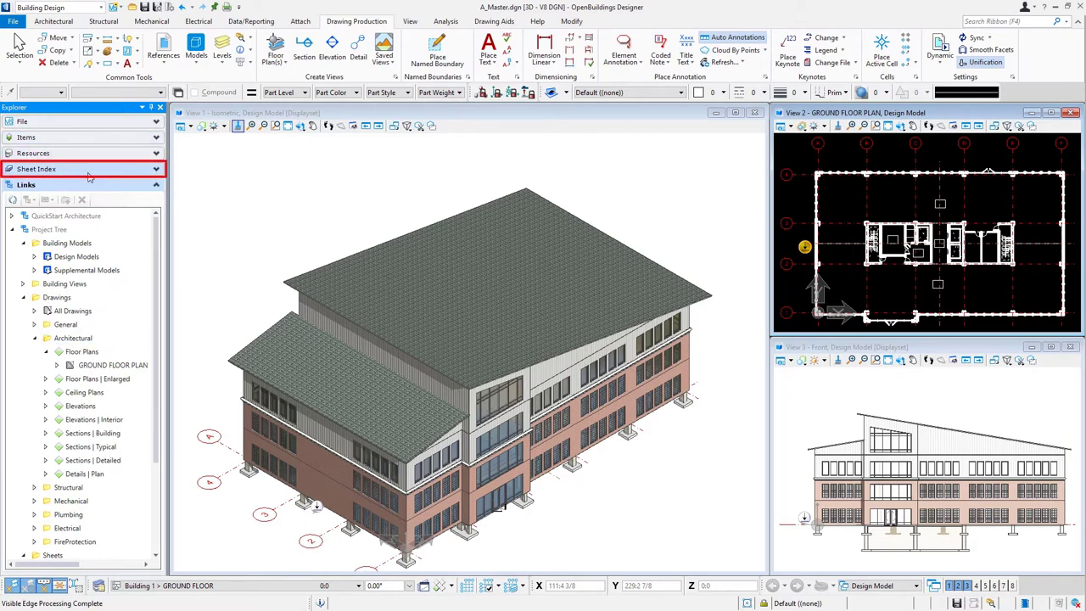
left_click(89, 174)
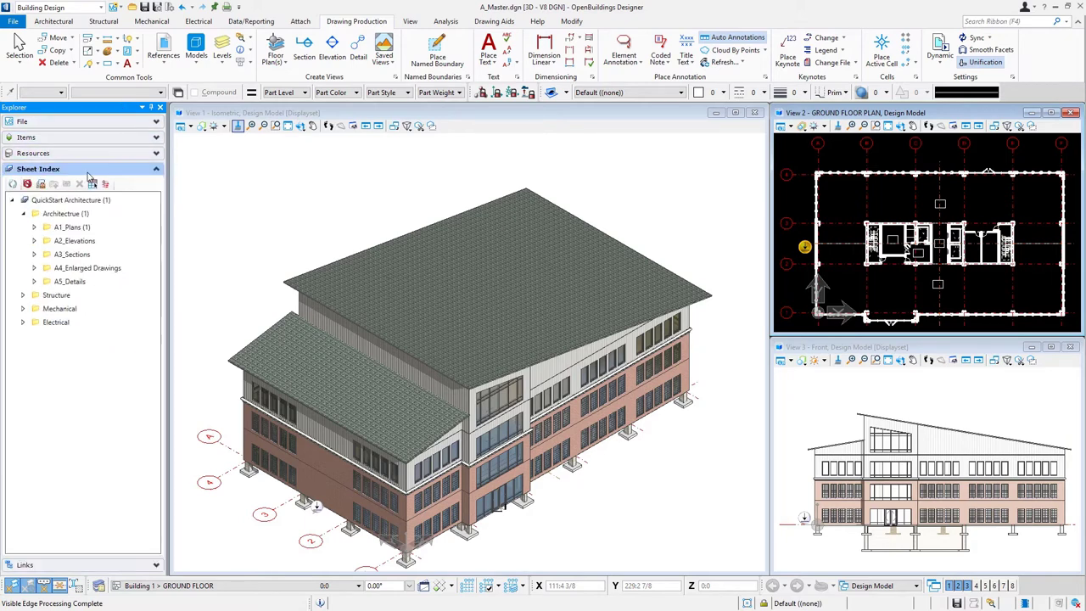
left_click(34, 227)
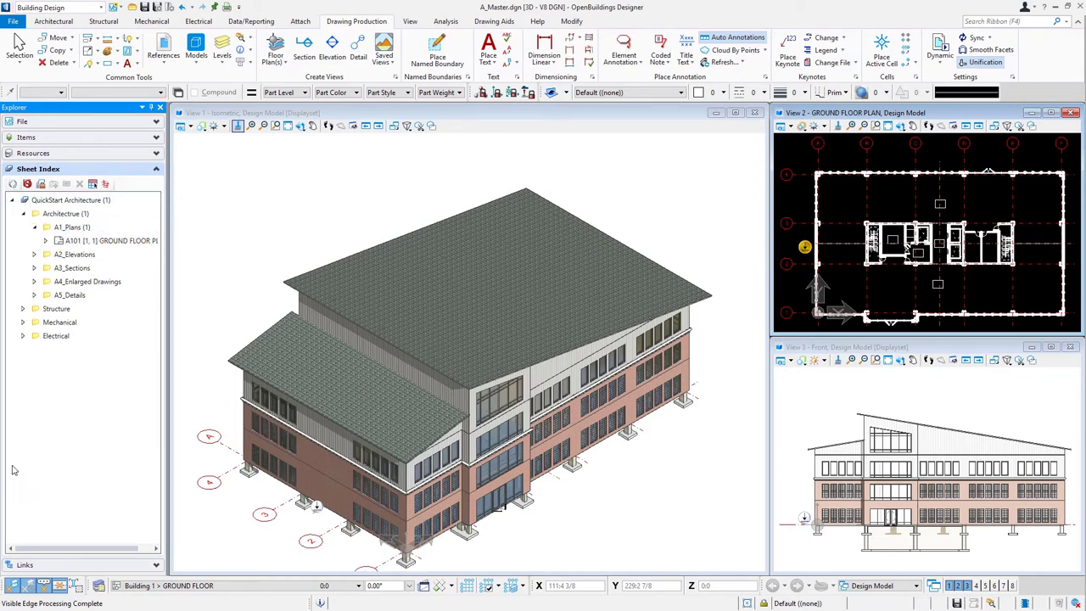
left_click(45, 565)
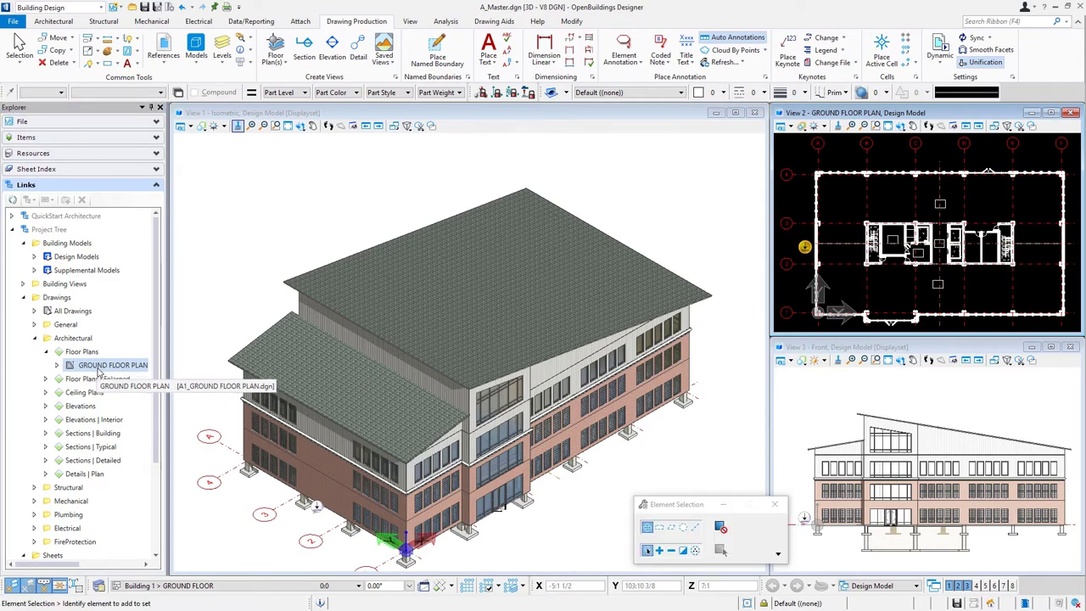
Open A1_GROUND FLOOR PLAN from the Links tree and fit the entire floor plan in view.
double_click(99, 370)
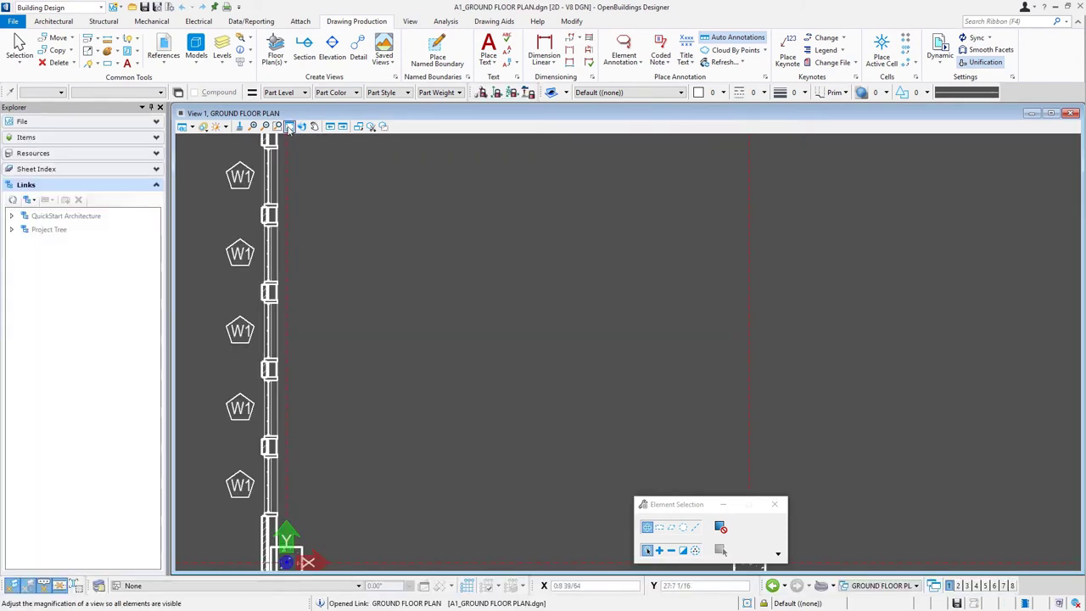
left_click(289, 126)
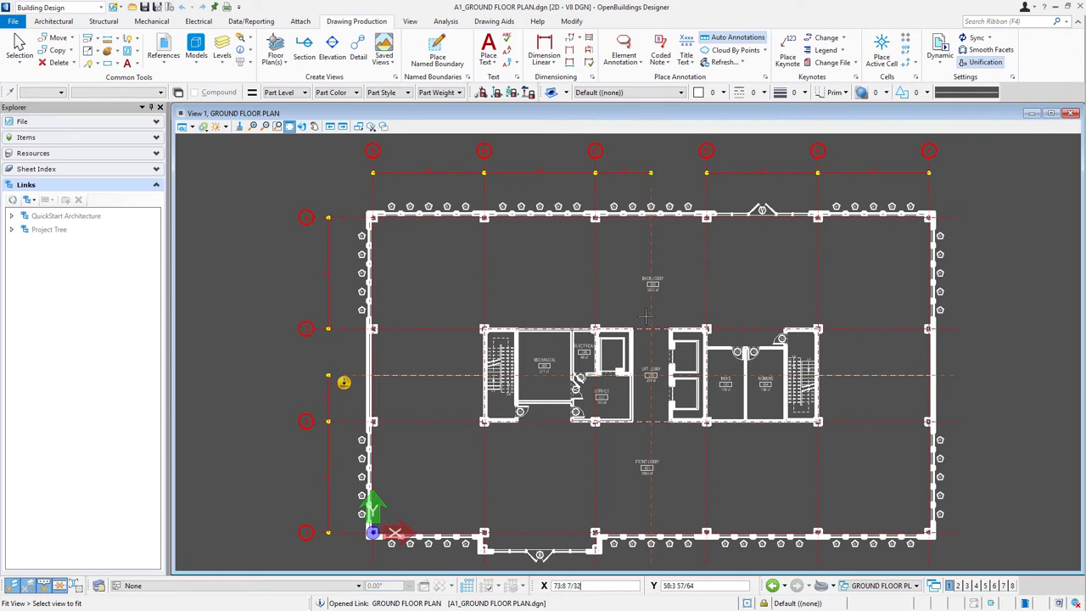
scroll(543, 380, "up", 5)
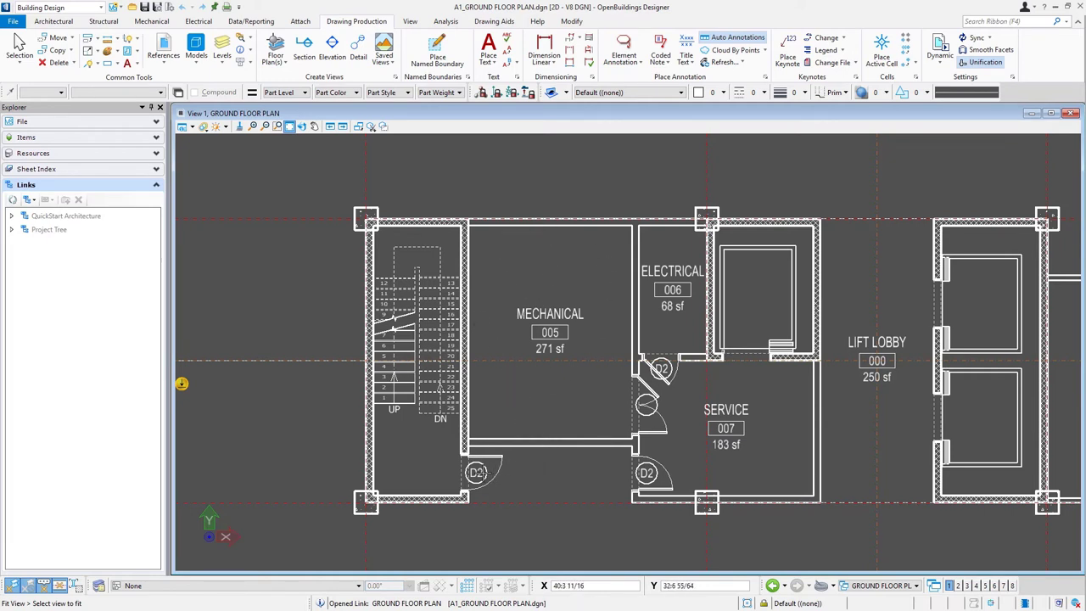
scroll(500, 356, "down", 3)
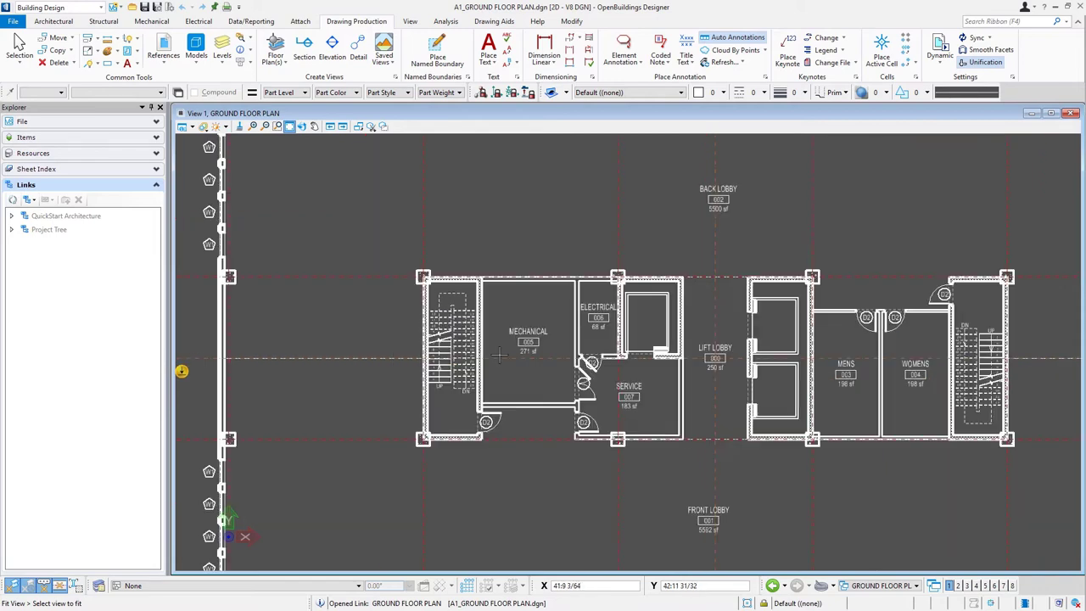
scroll(499, 356, "down", 2)
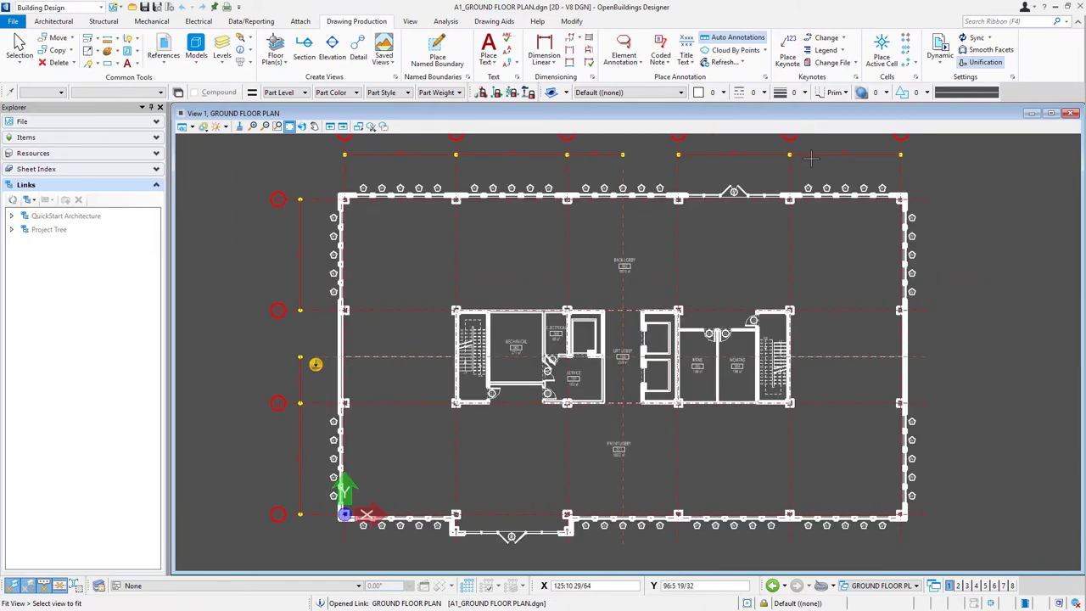
scroll(810, 158, "up", 3)
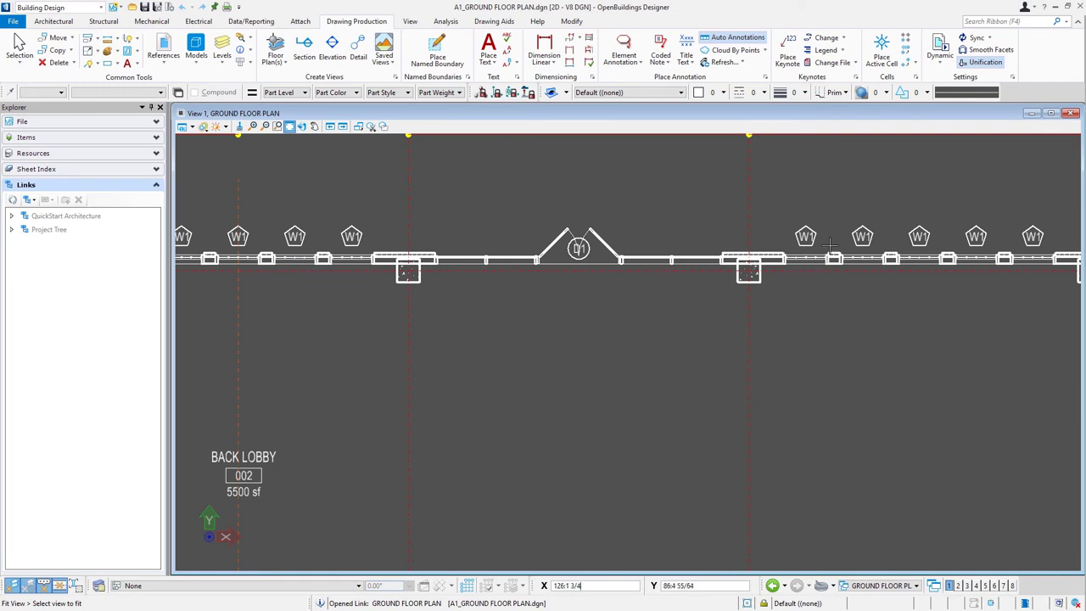
left_click(840, 221)
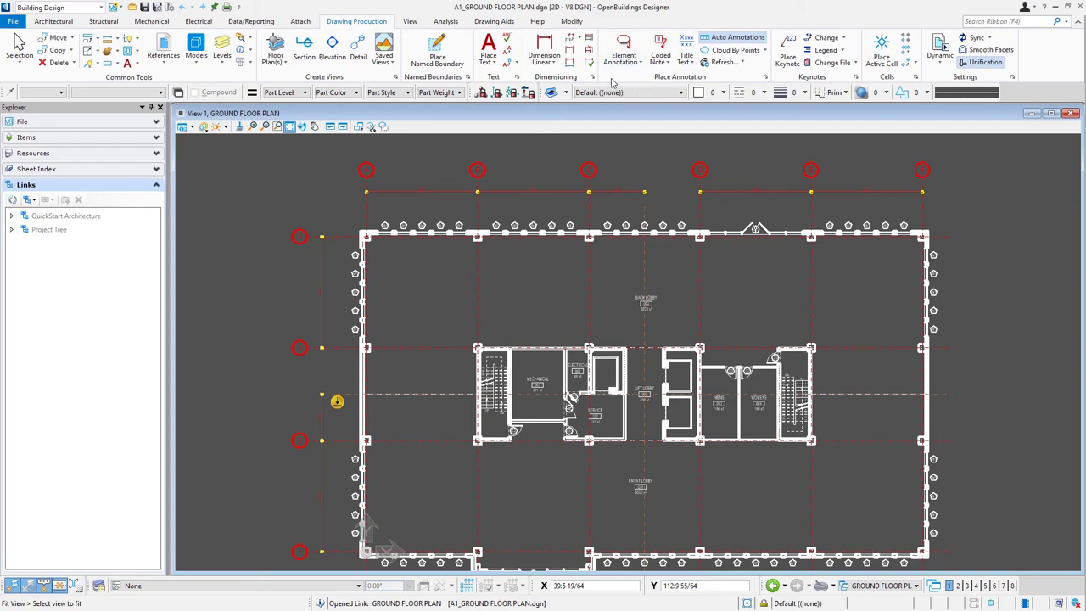
Start Dimension Linear with the *Example_Dimensions (ft/in) style selected.
left_click(546, 49)
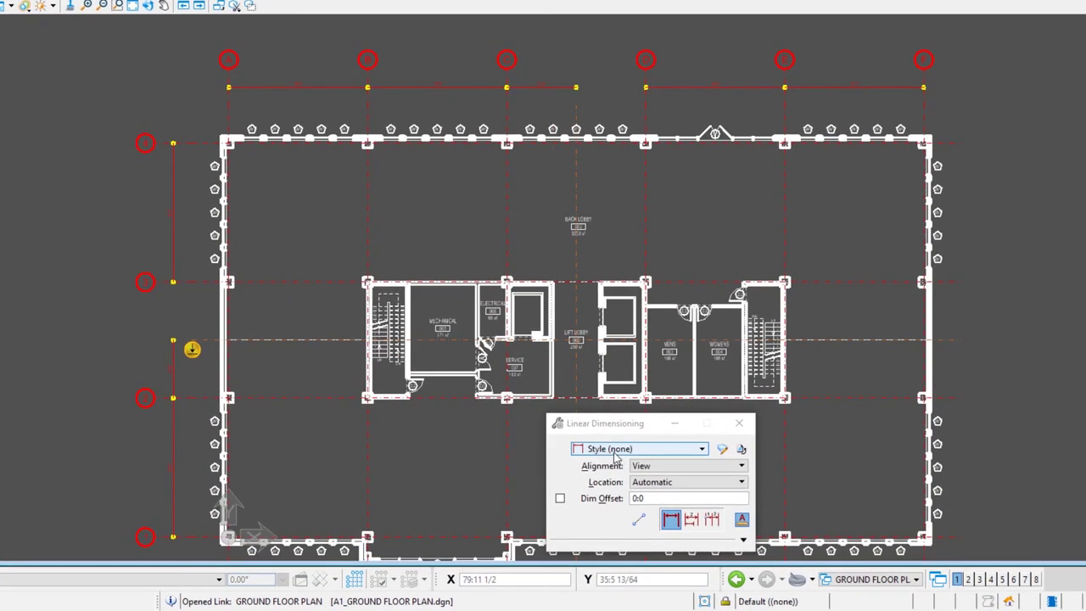
left_click(668, 478)
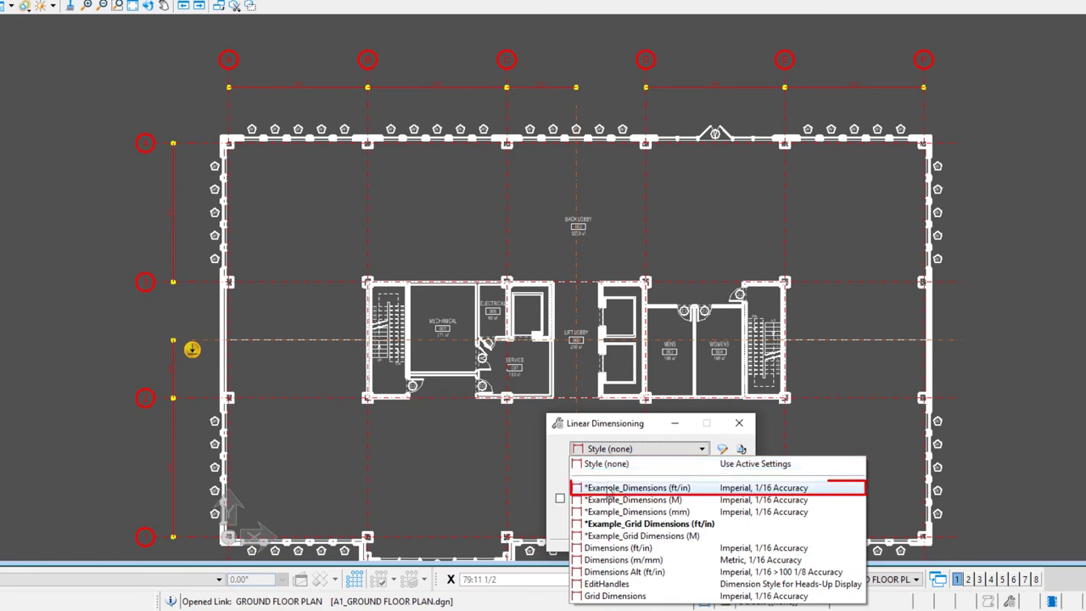
left_click(609, 489)
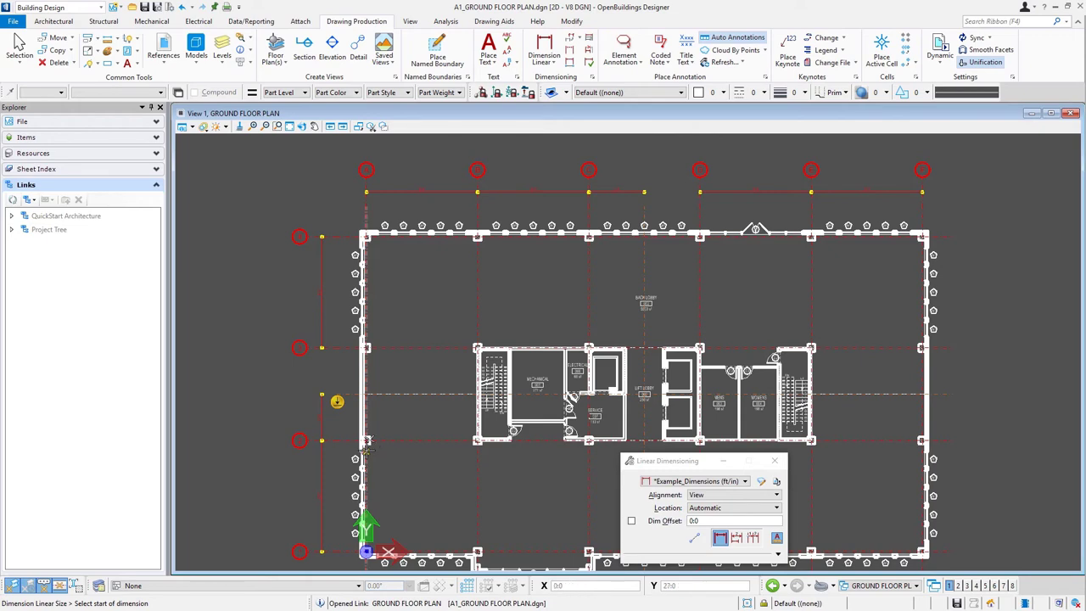
Place the first linear dimension from the lower-left wall corner, with extension lines below the wall.
scroll(366, 440, "up", 4)
left_click(351, 426)
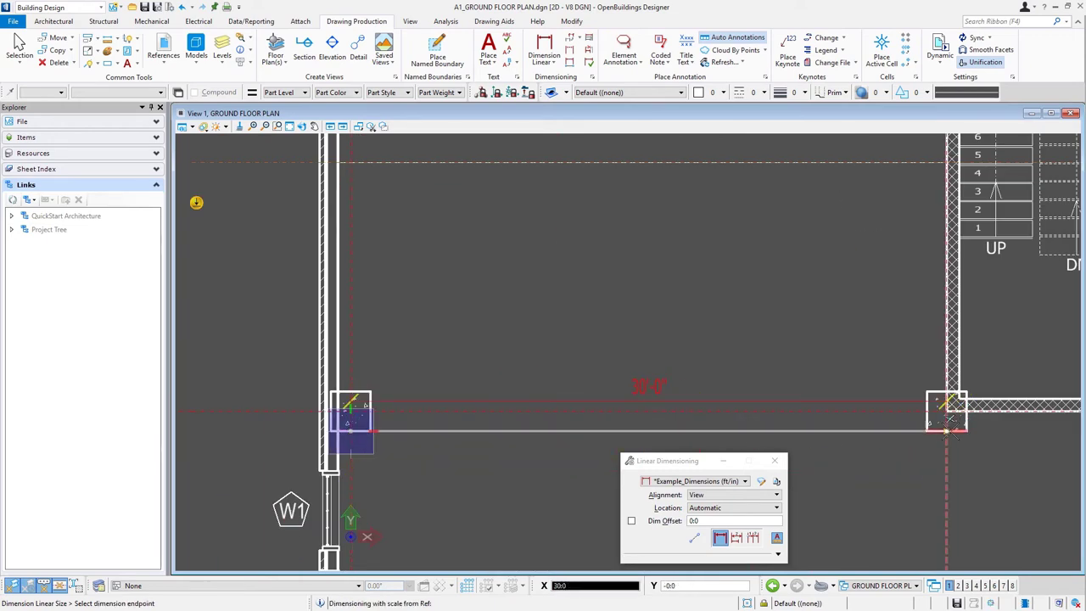
left_click(948, 428)
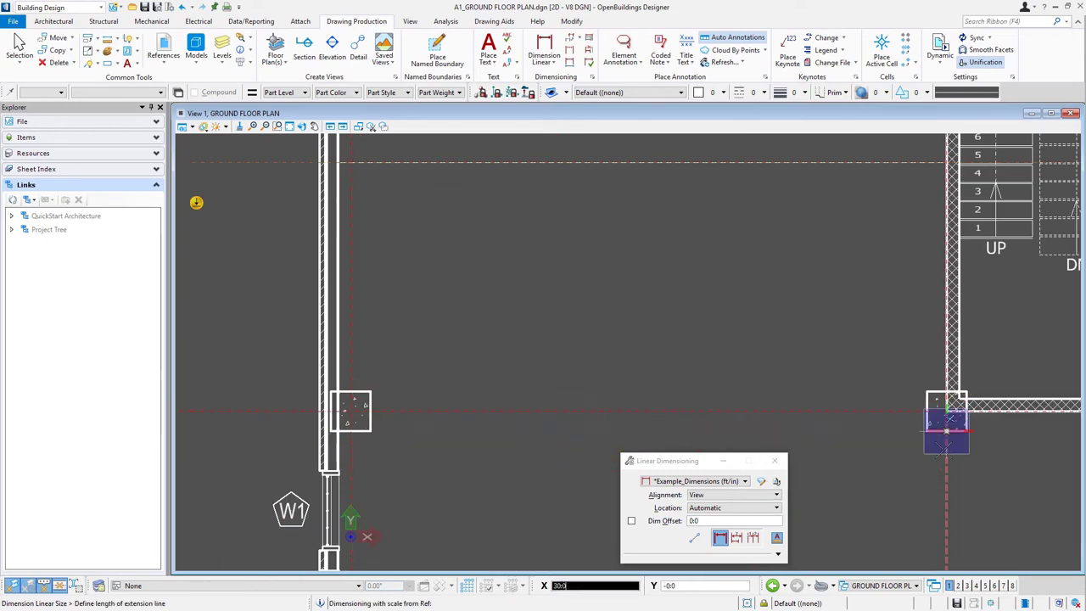
left_click_drag(703, 460, 700, 231)
left_click(947, 526)
scroll(661, 471, "down", 3)
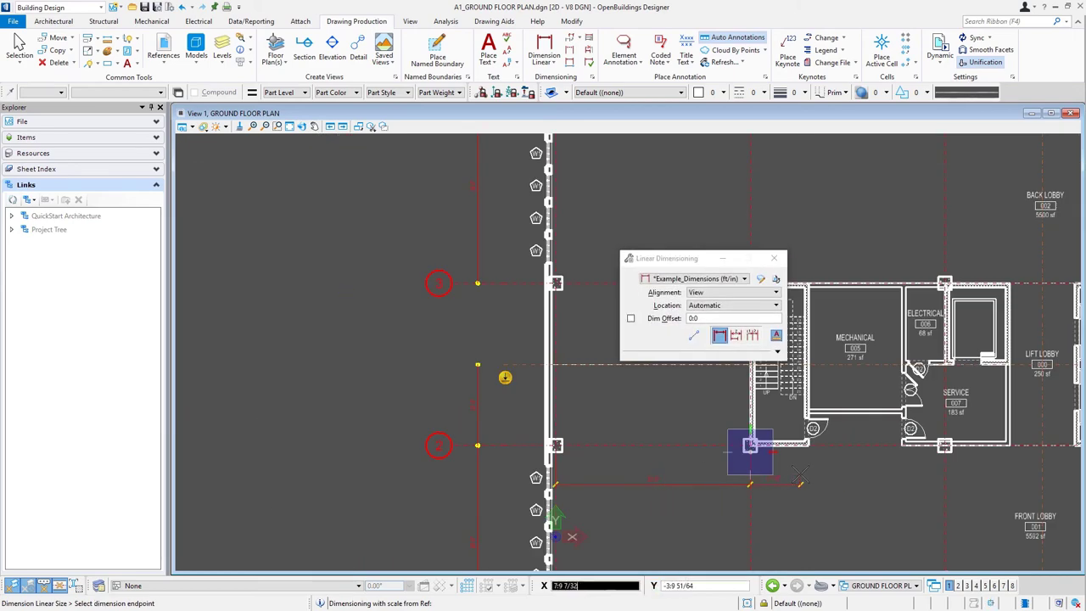
scroll(804, 475, "up", 2)
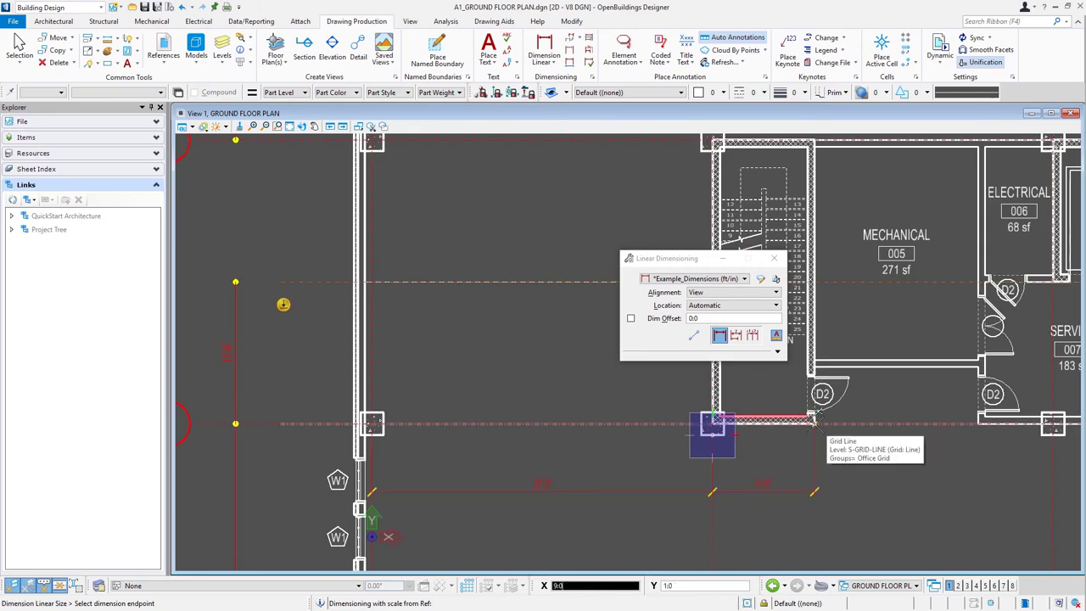
Chain dimension points along the core walls, ending a 10'-0" dimension at the right corner.
left_click(813, 417)
scroll(796, 458, "down", 4)
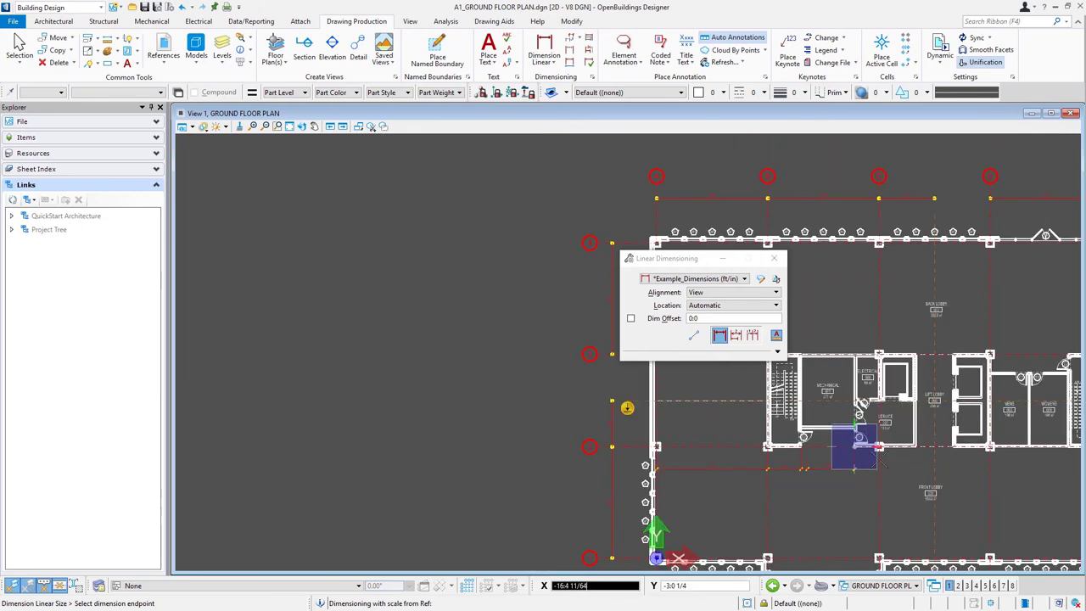
scroll(833, 434, "up", 6)
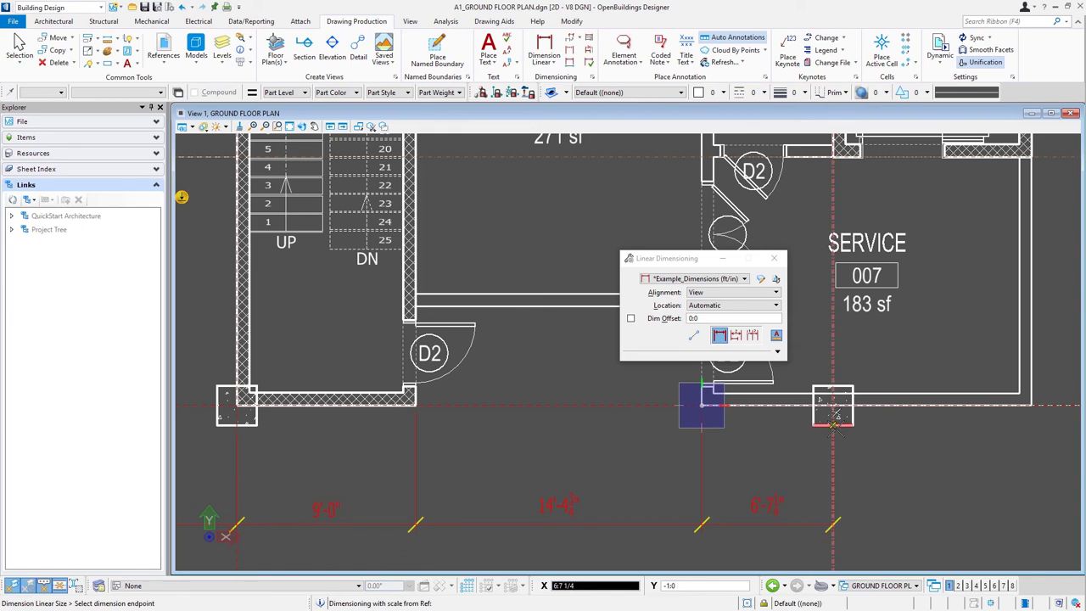
left_click(832, 432)
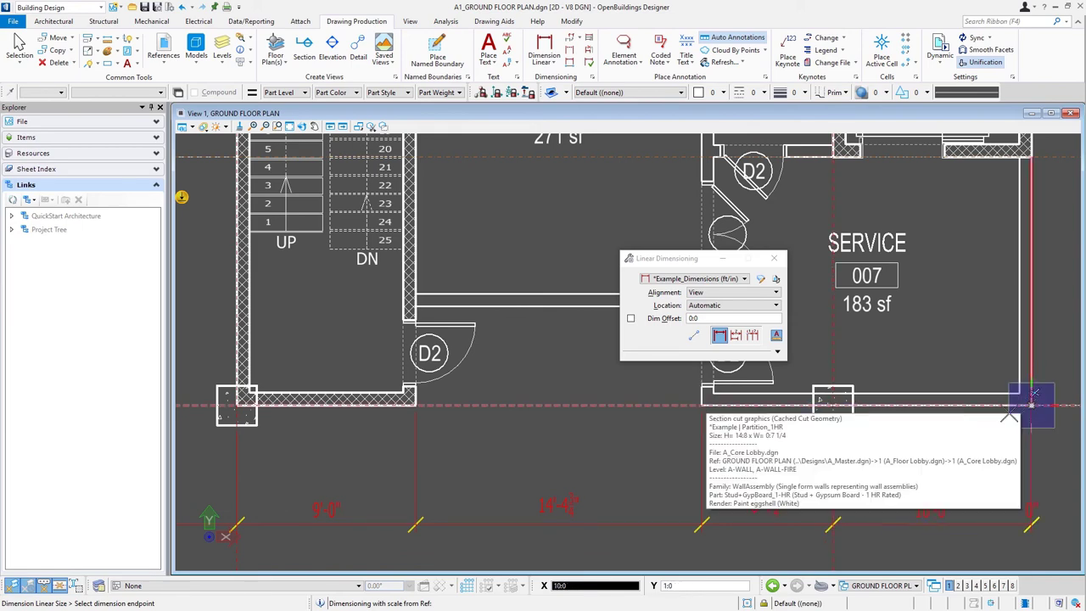
left_click(1032, 398)
scroll(593, 465, "down", 3)
scroll(797, 471, "up", 3)
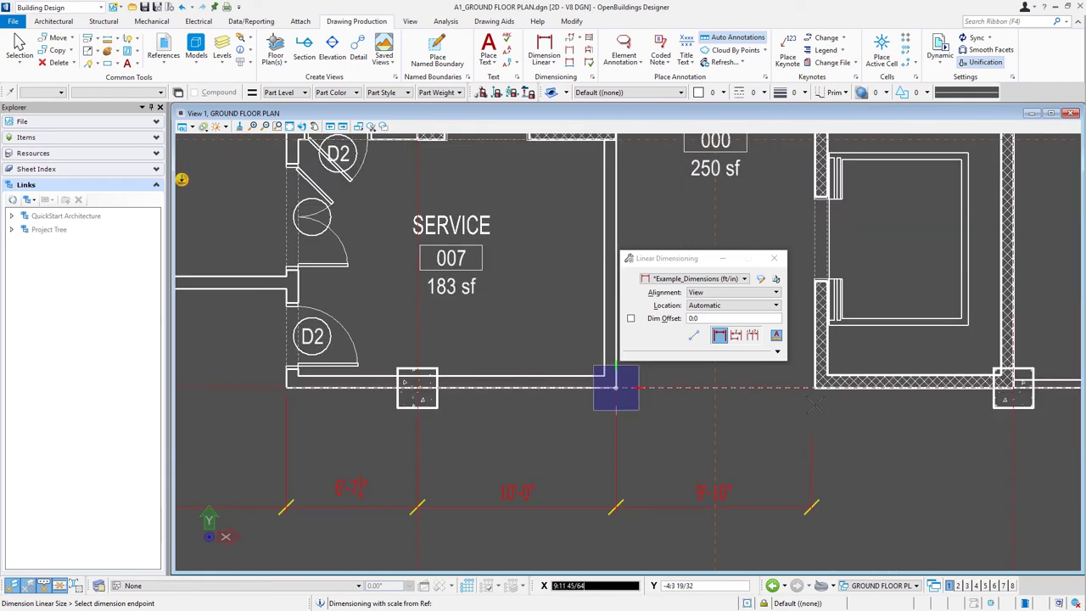
Add the remaining points at the right and stair wall corners, then finish the string.
left_click(814, 386)
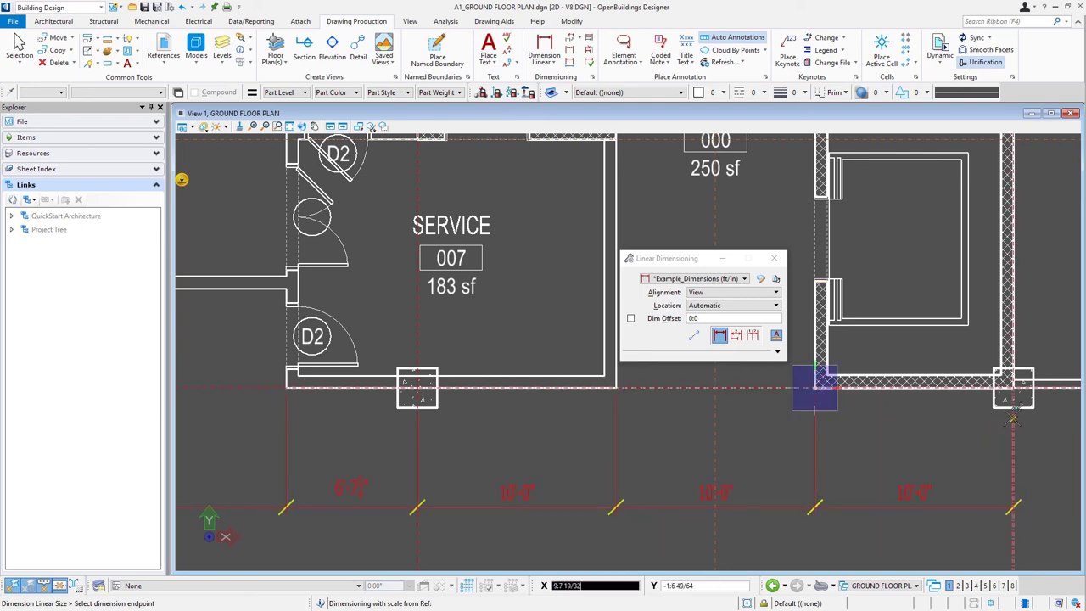
left_click(1012, 414)
scroll(1010, 422, "down", 4)
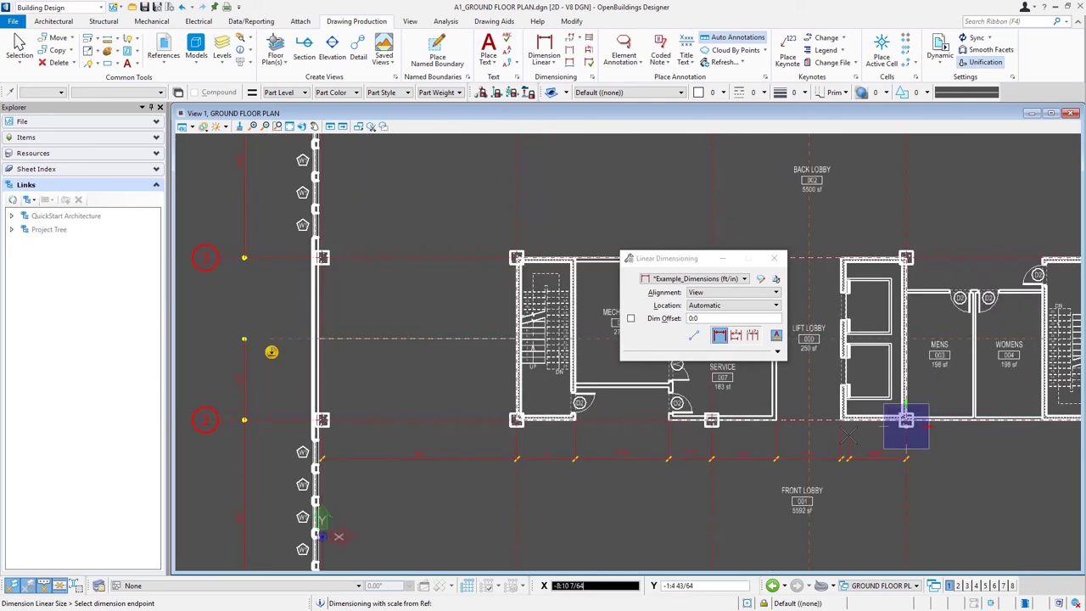
scroll(1011, 427, "up", 4)
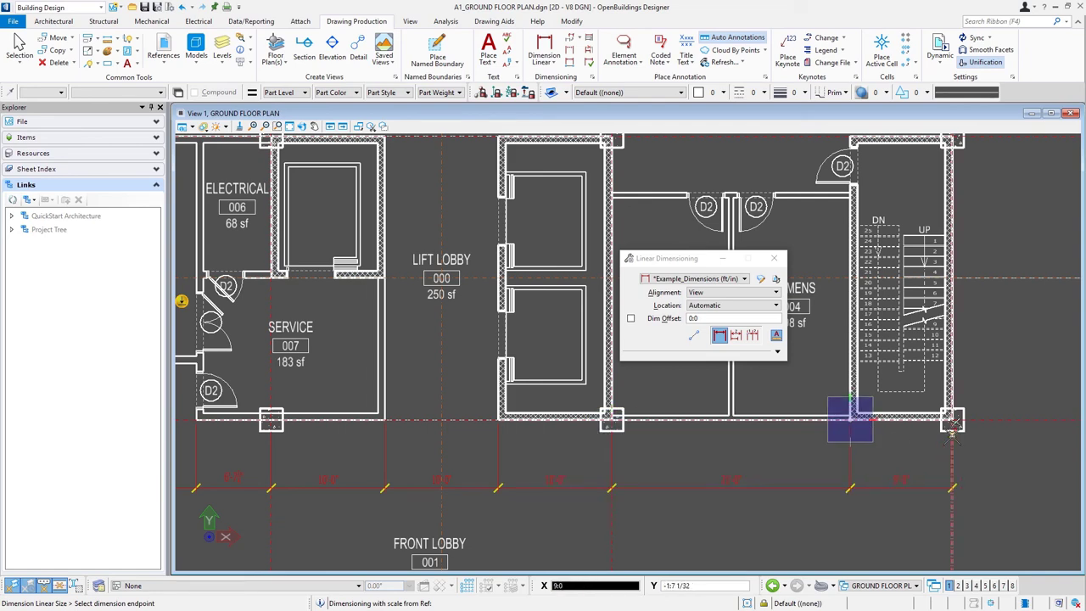
left_click(787, 456)
scroll(787, 456, "down", 4)
scroll(950, 444, "up", 4)
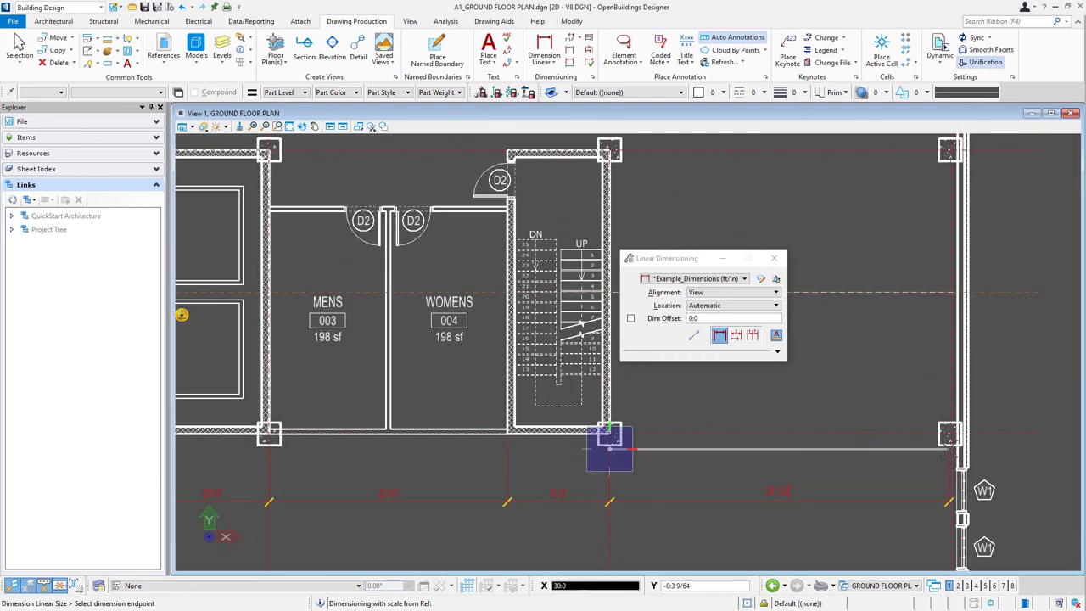
right_click(948, 443)
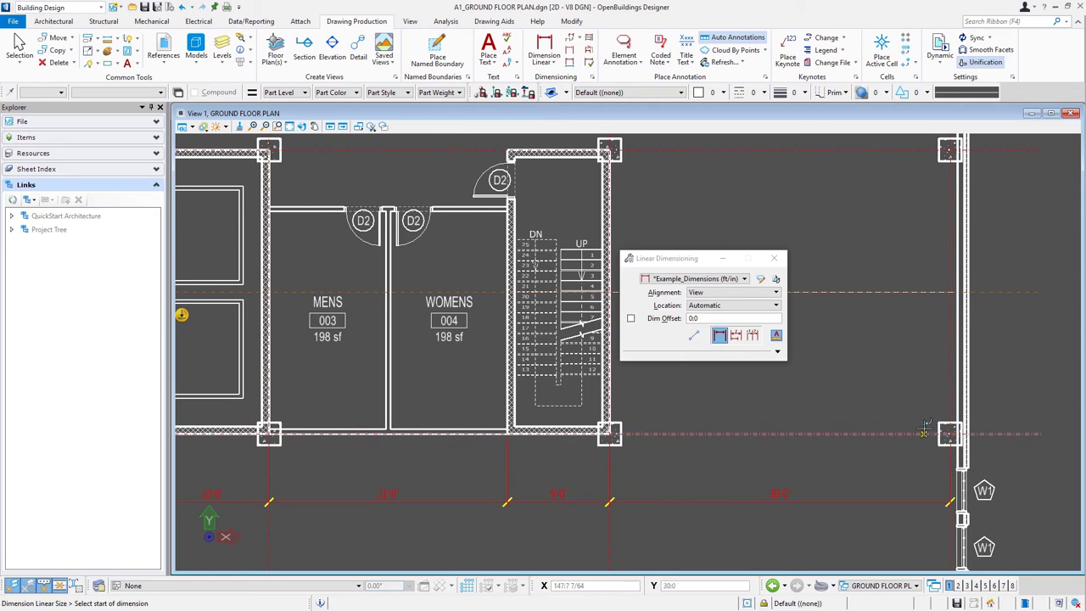
scroll(923, 429, "down", 4)
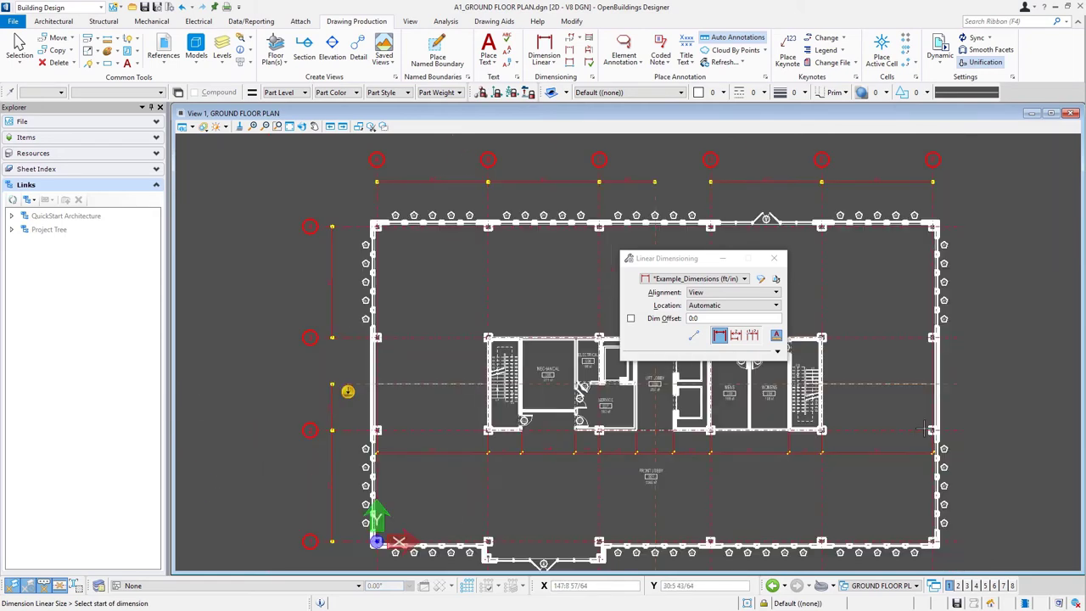
Close Linear Dimensioning and open sheet A101 GROUND FLOOR PLAN from Project Tree > Sheets > Sheets.
left_click(772, 259)
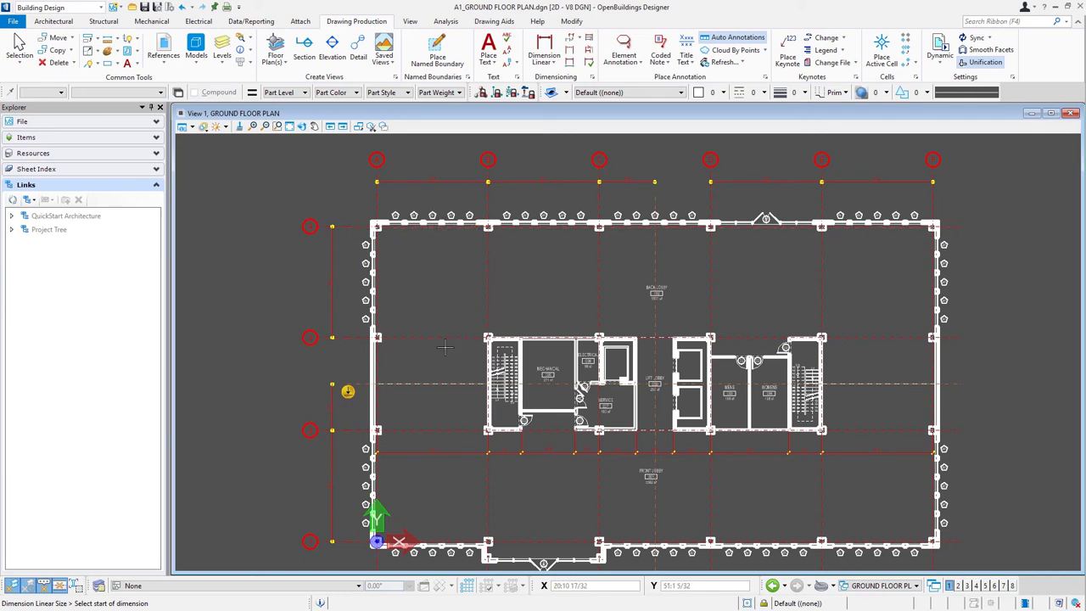
left_click(11, 231)
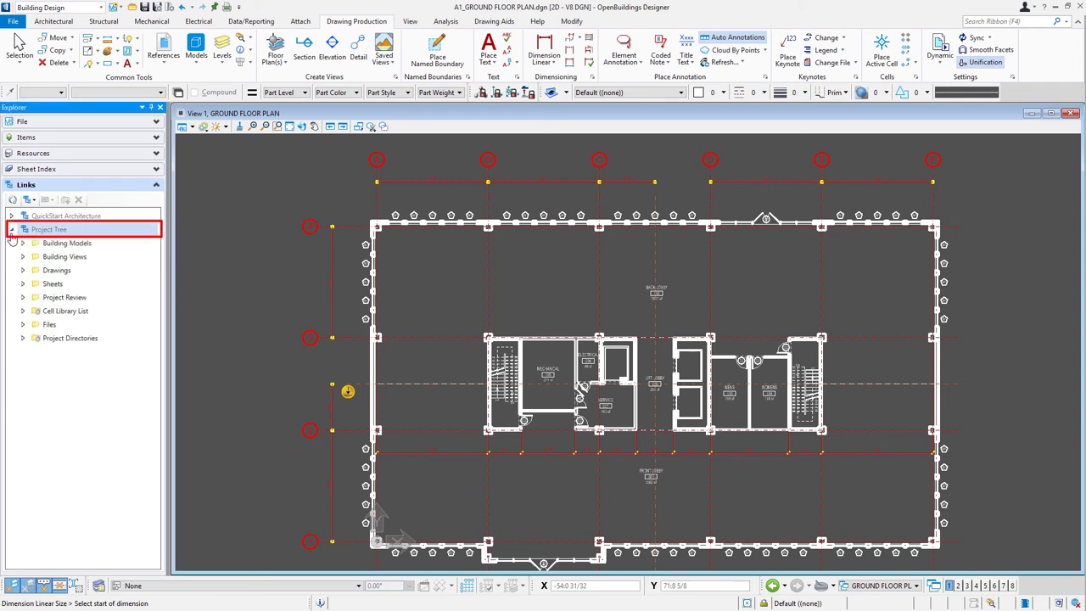
left_click(23, 283)
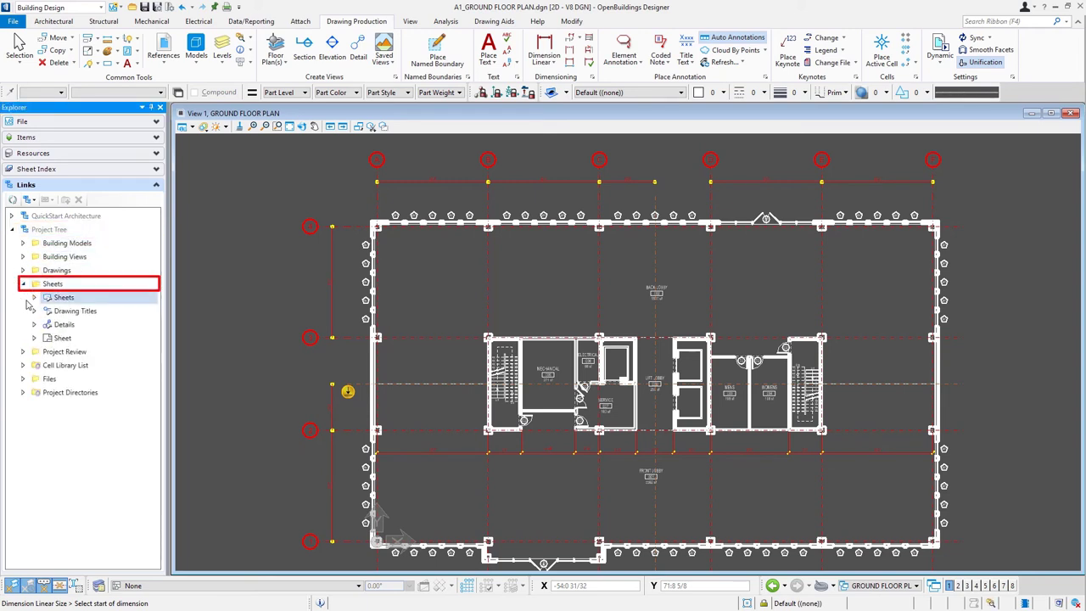
left_click(34, 296)
left_click(95, 311)
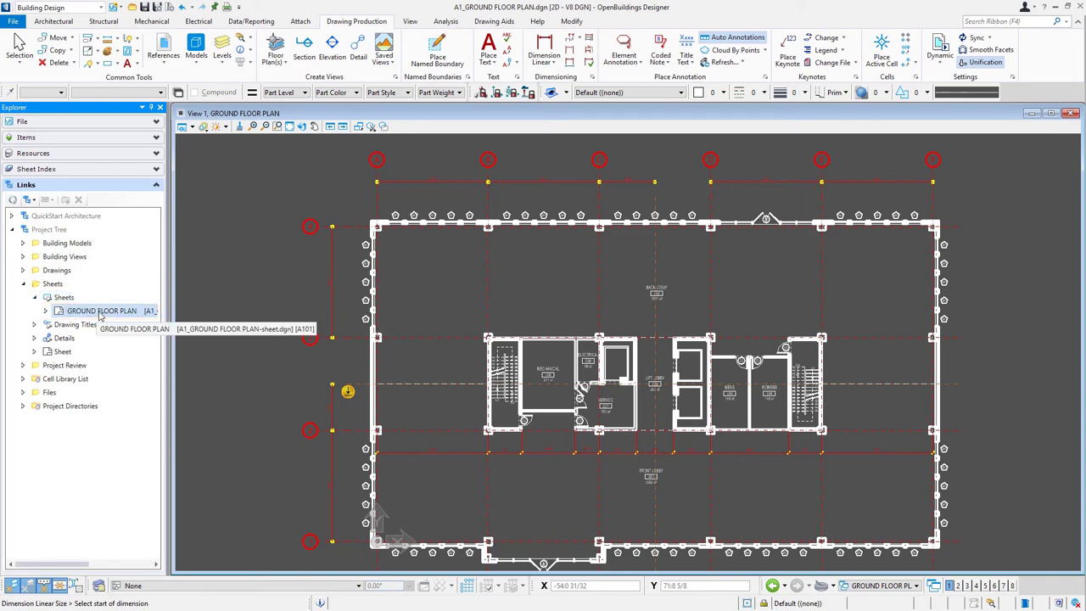
double_click(100, 312)
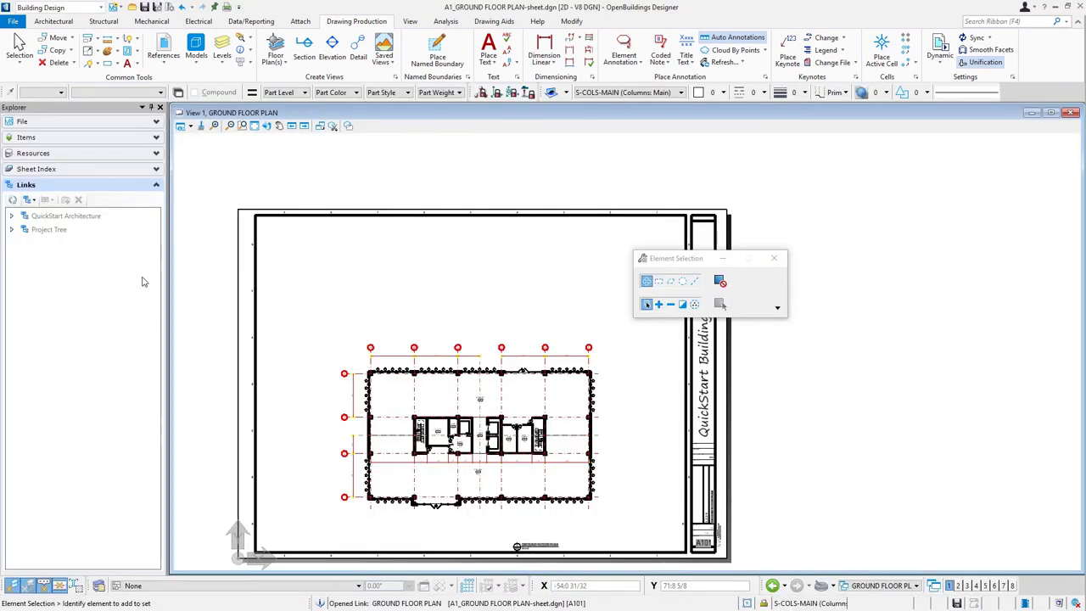
Zoom in on the GROUND FLOOR PLAN 1/8"=1'-0" title, refit sheet A101, and return to selection.
left_click(253, 126)
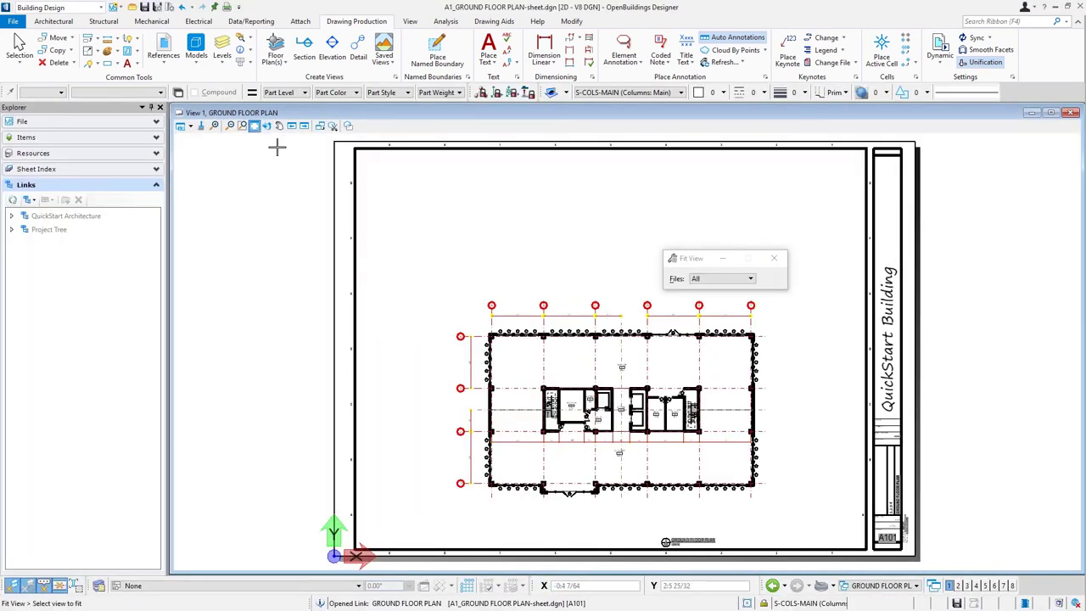
left_click(775, 259)
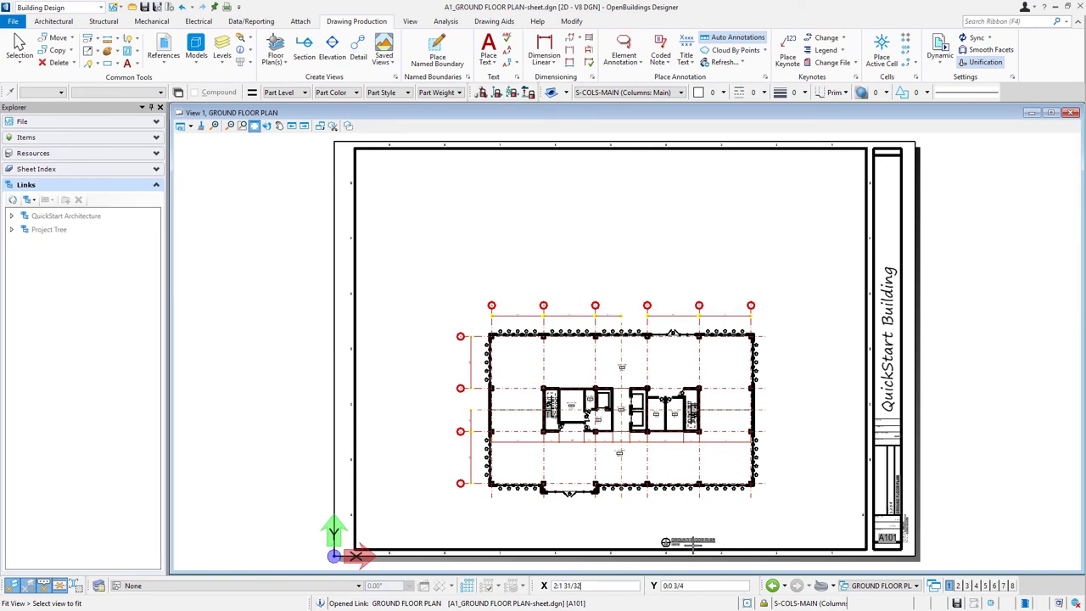
scroll(688, 543, "up", 5)
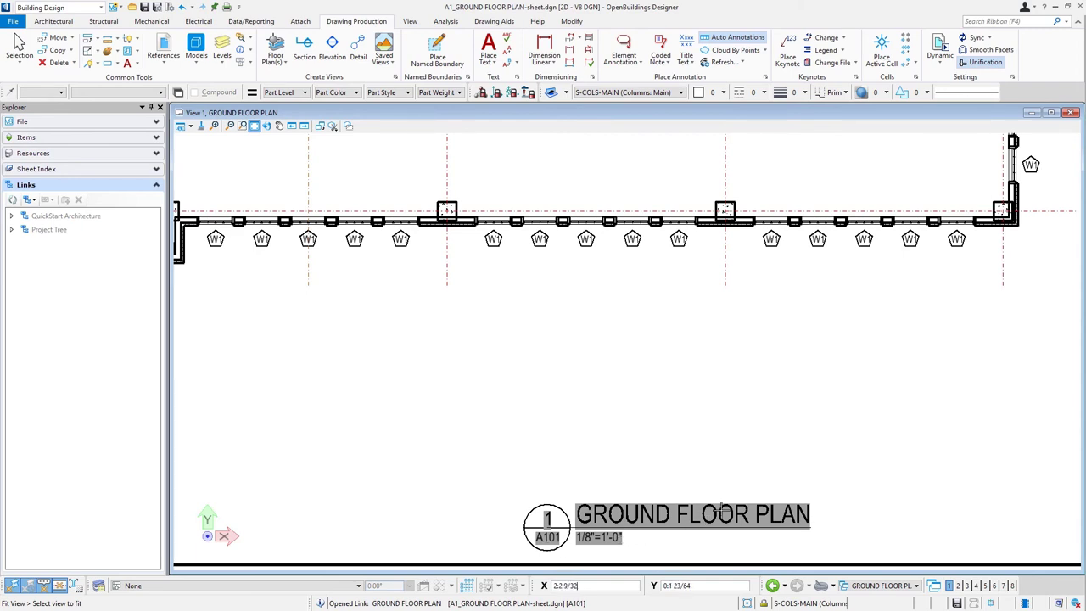
scroll(726, 518, "down", 3)
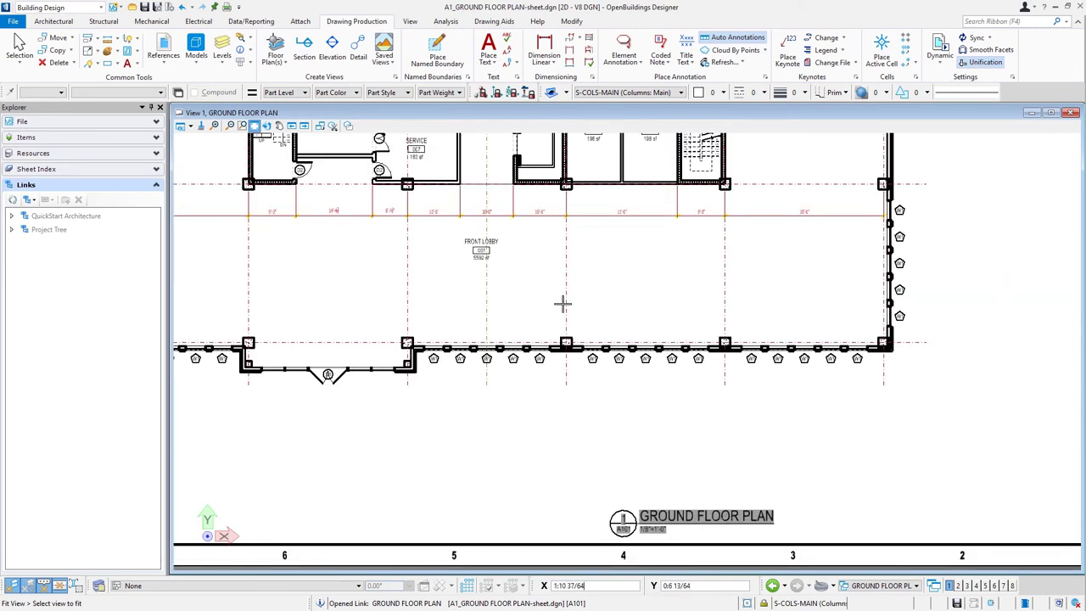
scroll(601, 395, "down", 2)
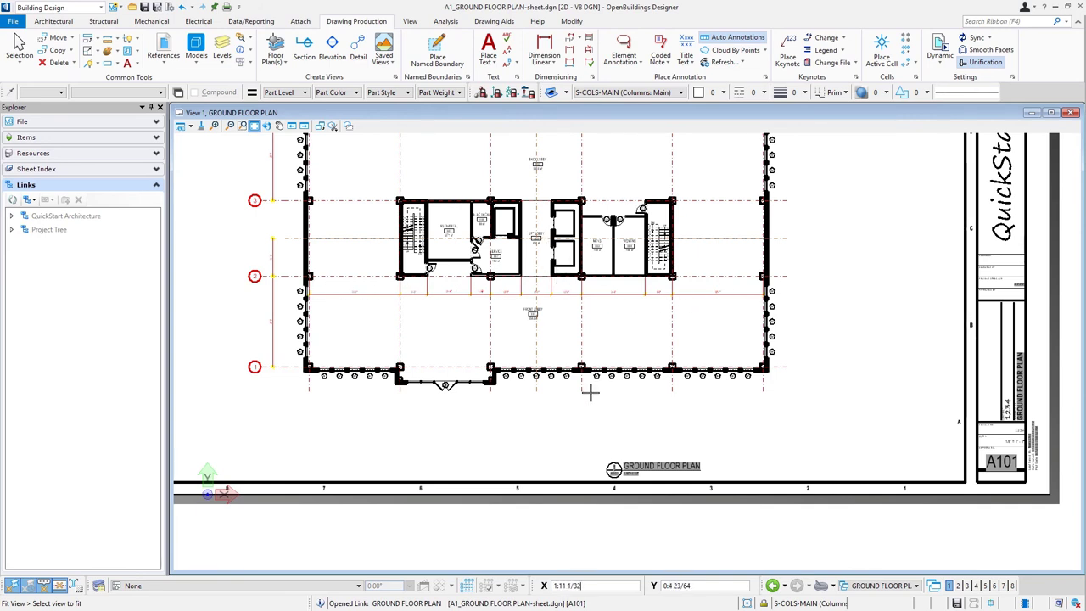
left_click(260, 126)
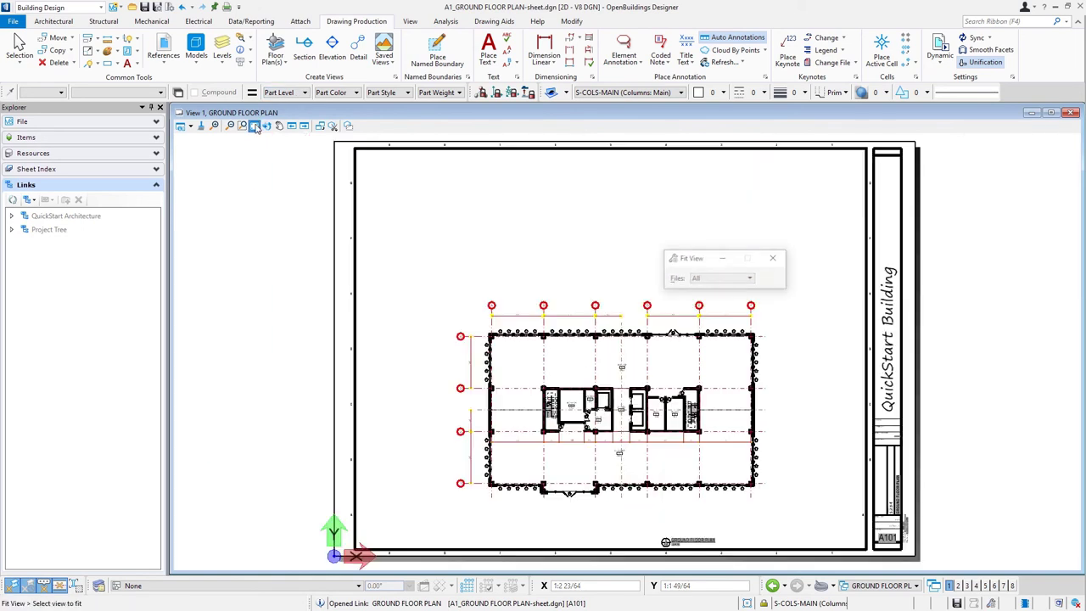
key("Escape")
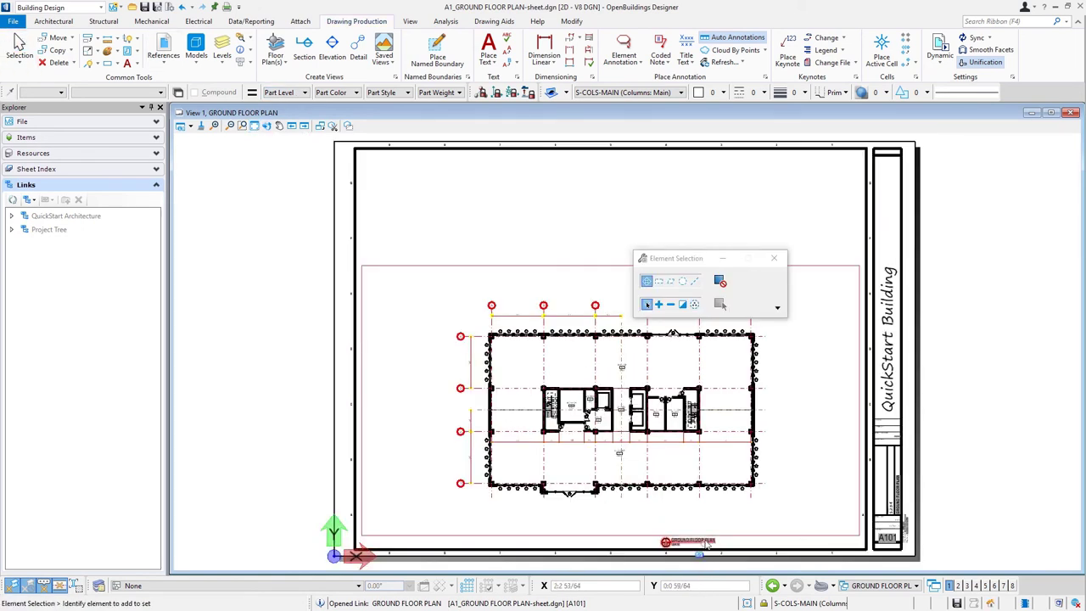
left_click(705, 545)
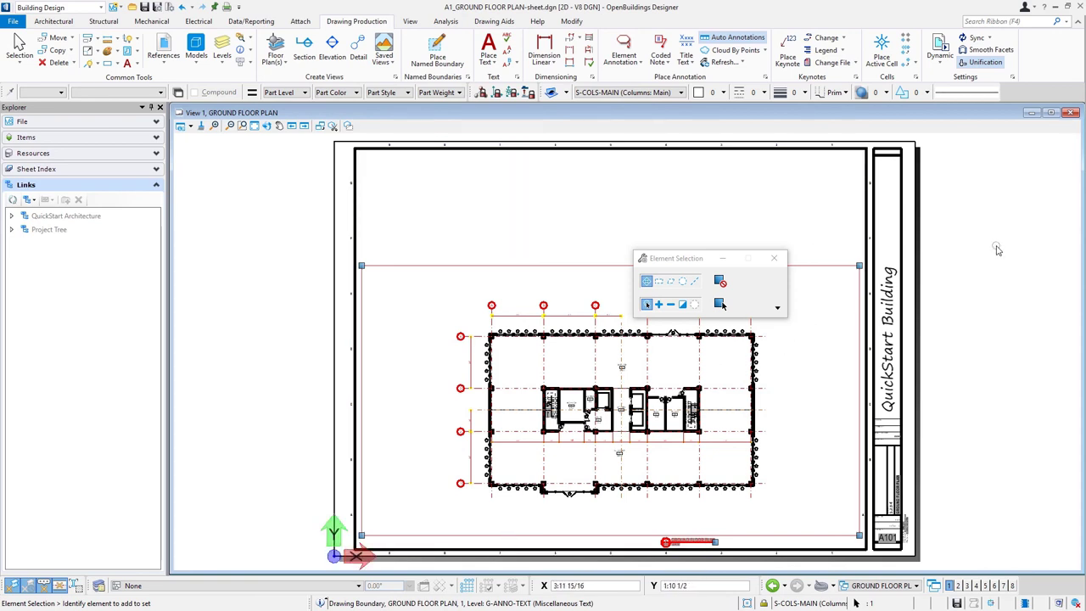
left_click(969, 417)
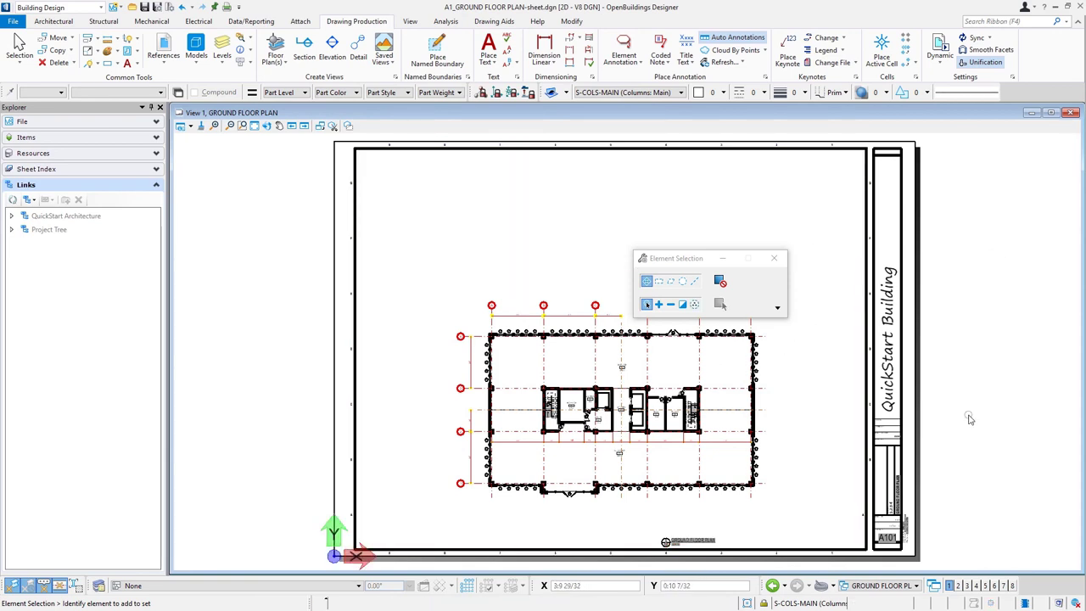